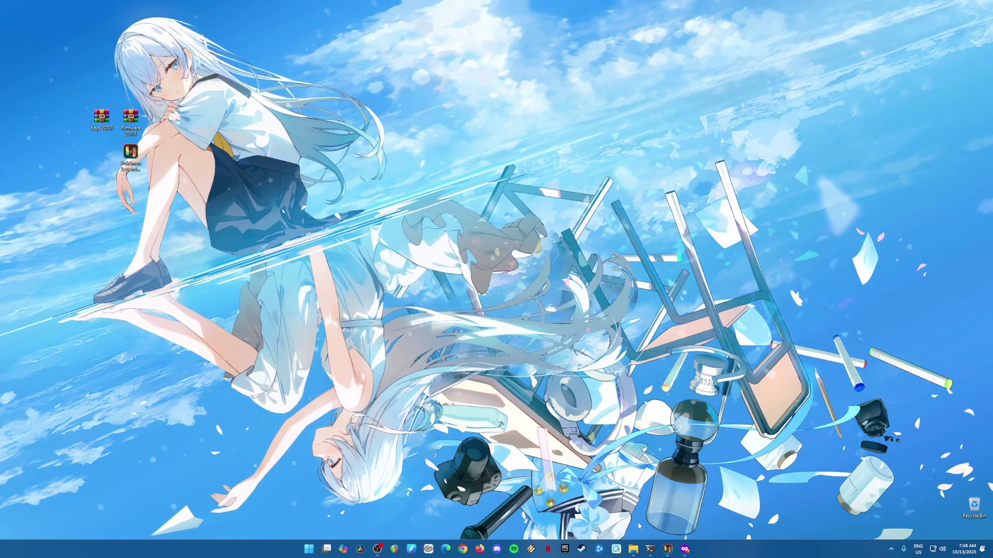
- Look over the firmware, keys, Pokémon Legends Z-A and ryujinx-1.3.3-win_x64 files in the Firefox Downloads folder
left_click(633, 550)
left_click_drag(564, 255, 381, 161)
left_click(489, 268)
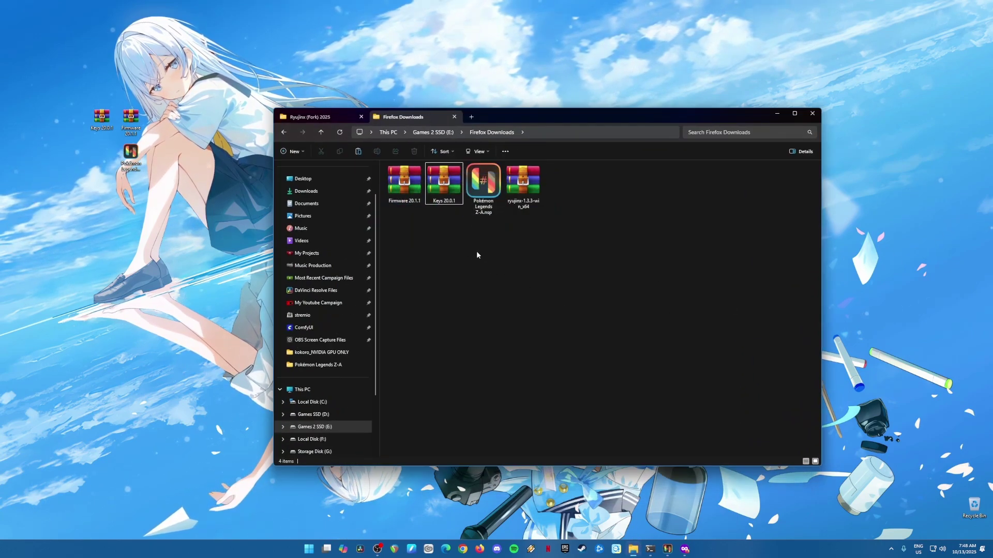
left_click(397, 197)
left_click(443, 201)
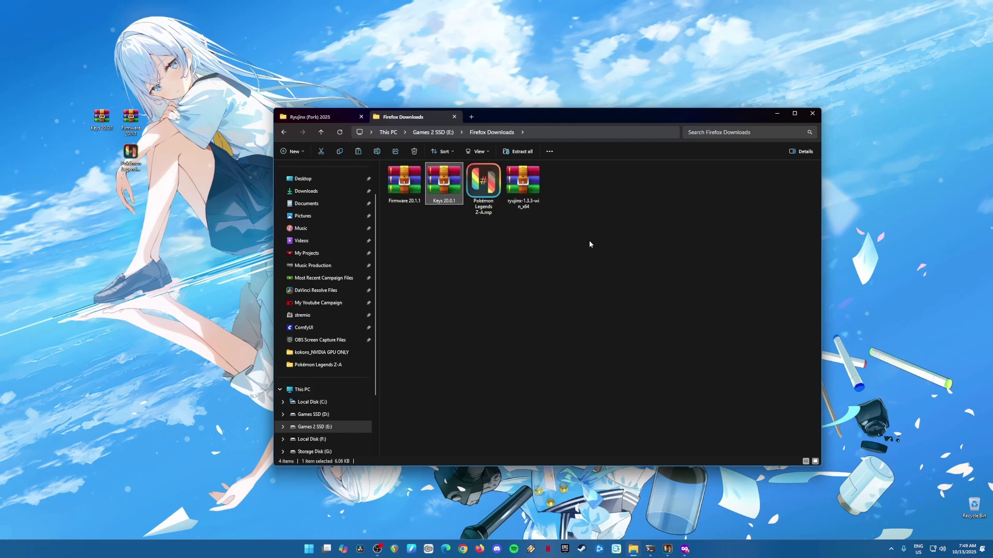
left_click(531, 205)
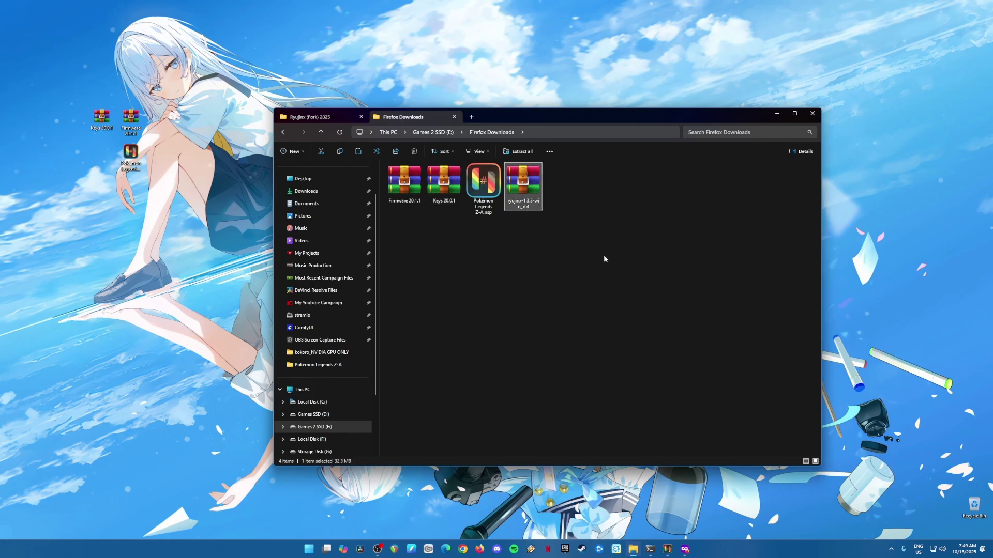
key("Left")
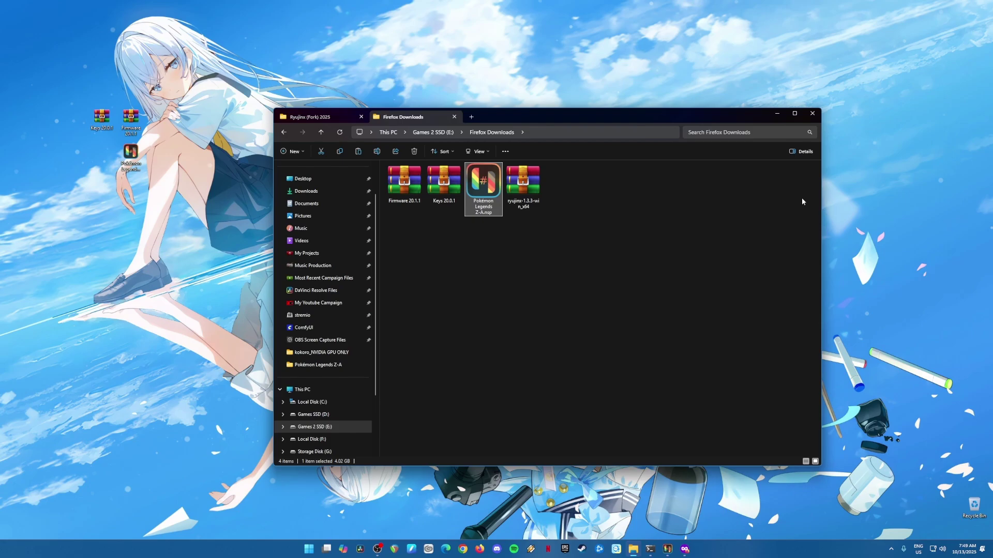
left_click(778, 114)
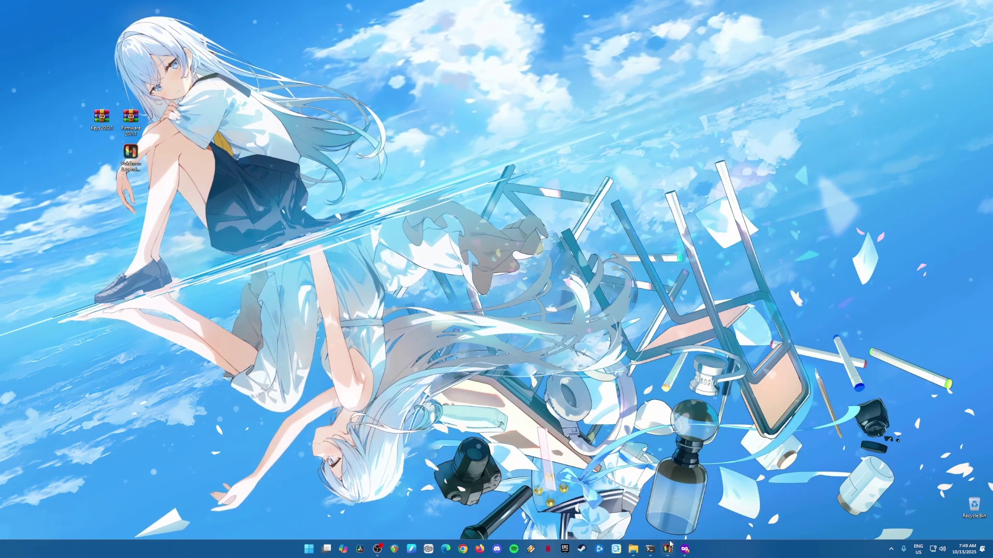
- Switch to the web browser and search Google for "ryubing emulator"
left_click(684, 550)
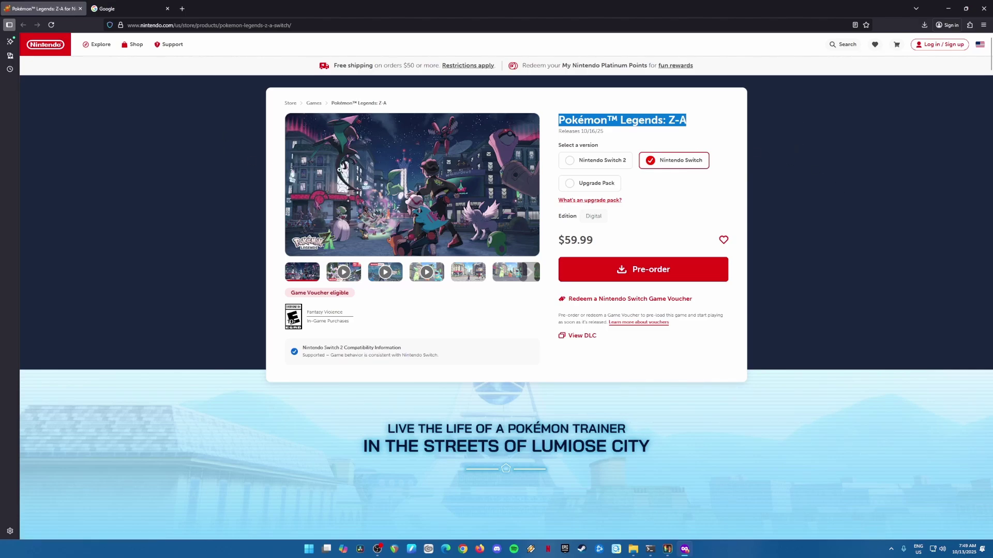
left_click(119, 9)
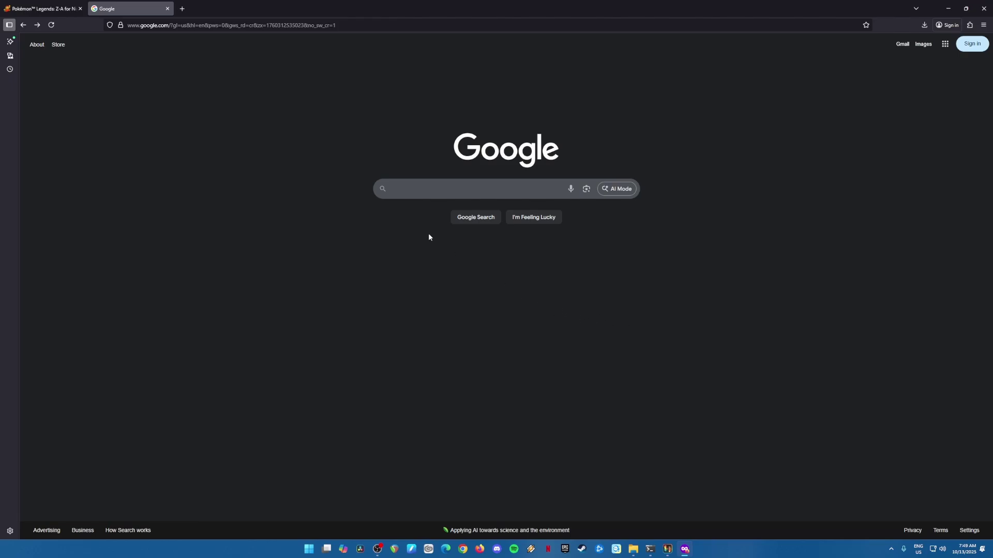
type("ryubi")
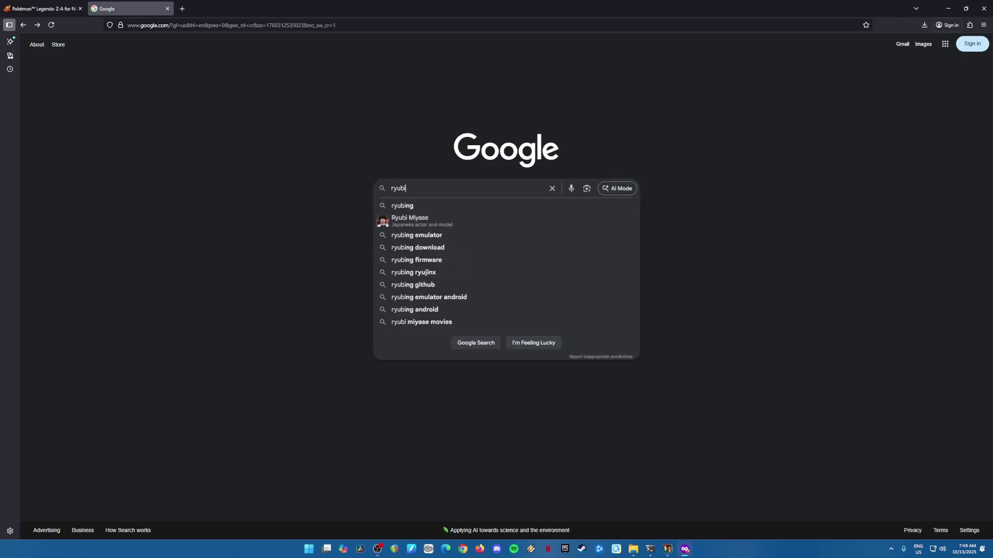
type("ng emulator")
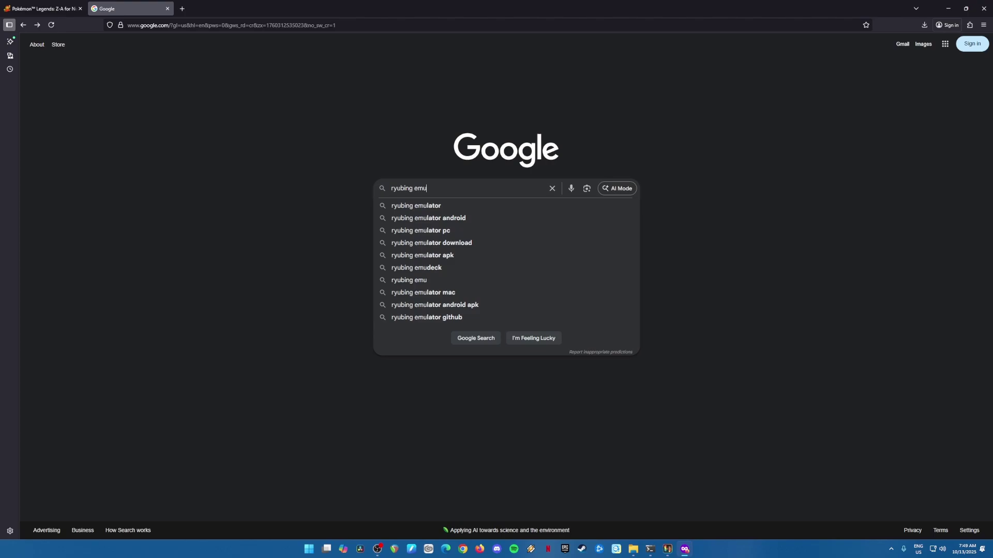
key("Return")
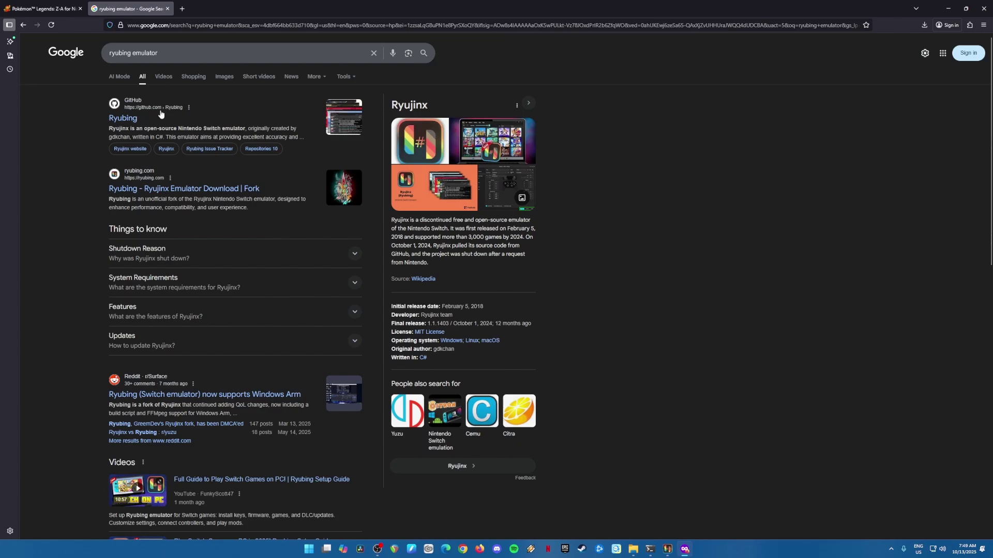
- Open Ryubing's GitHub page and follow its link to the stable Ryujinx releases
left_click(124, 119)
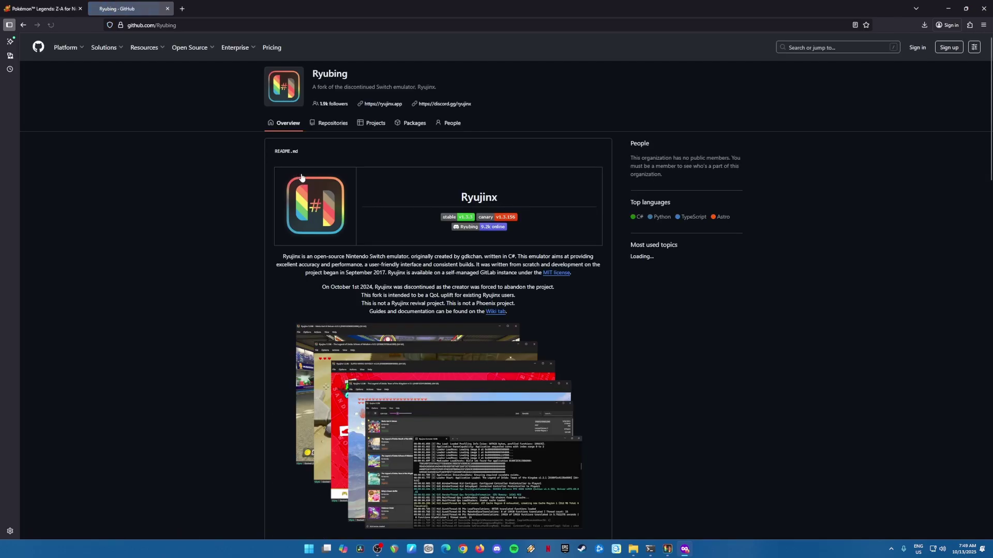
scroll(300, 182, "down", 10)
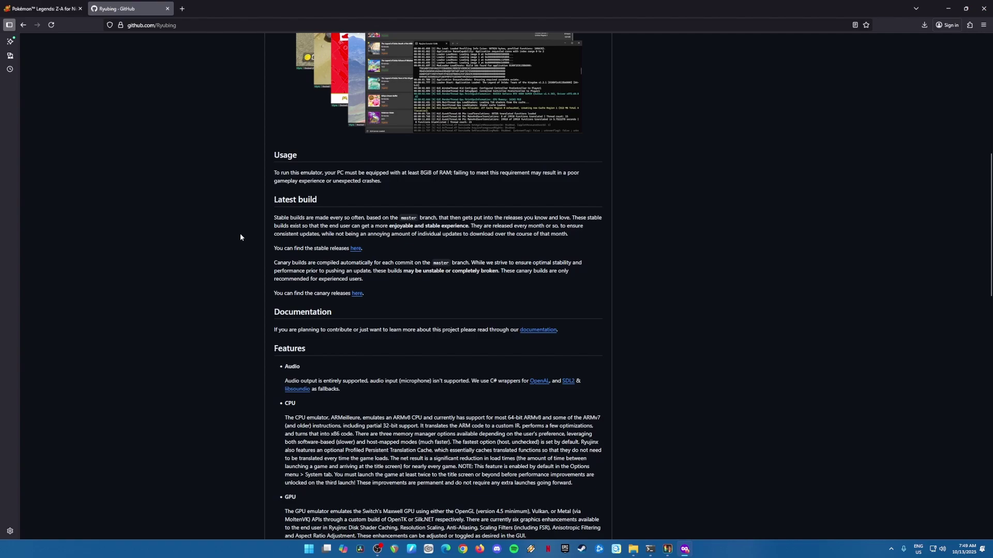
left_click_drag(272, 249, 342, 250)
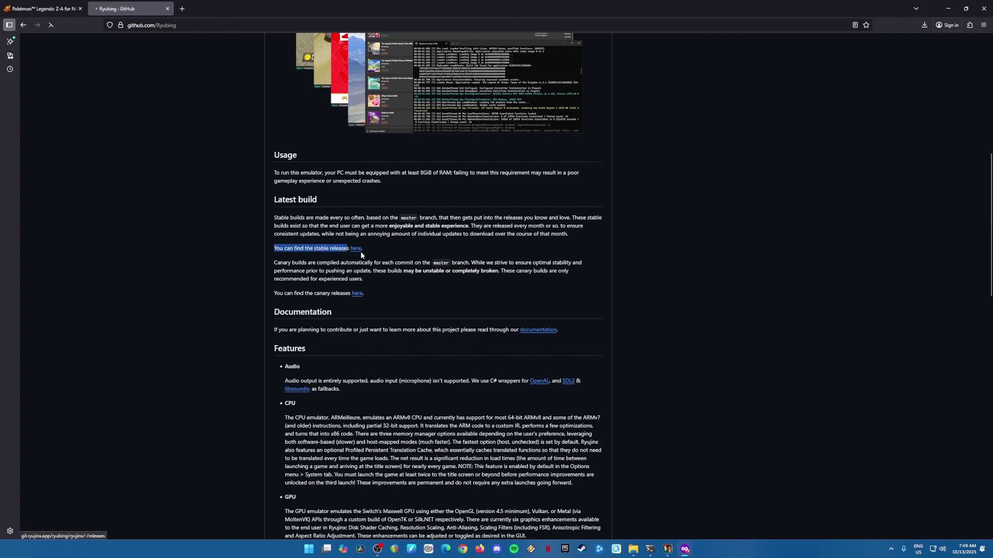
left_click(361, 251)
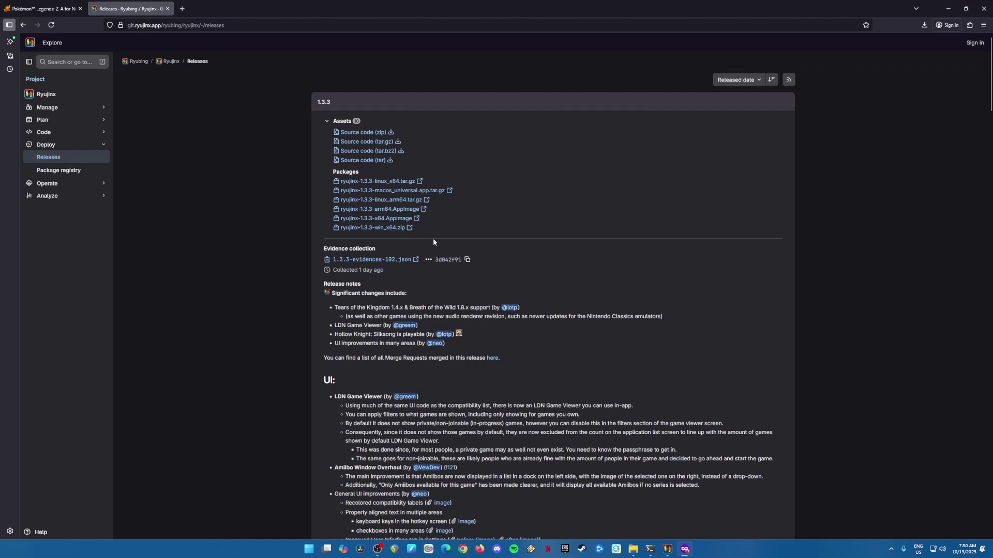
- Show the downloaded ryujinx-1.3.3-win_x64.zip in its folder and minimise the browser
left_click(923, 25)
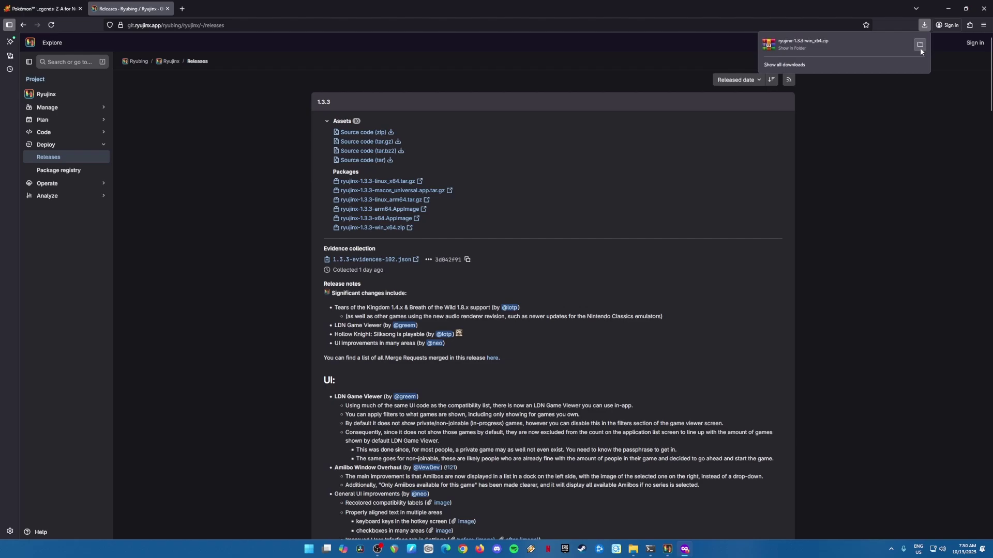
left_click(920, 48)
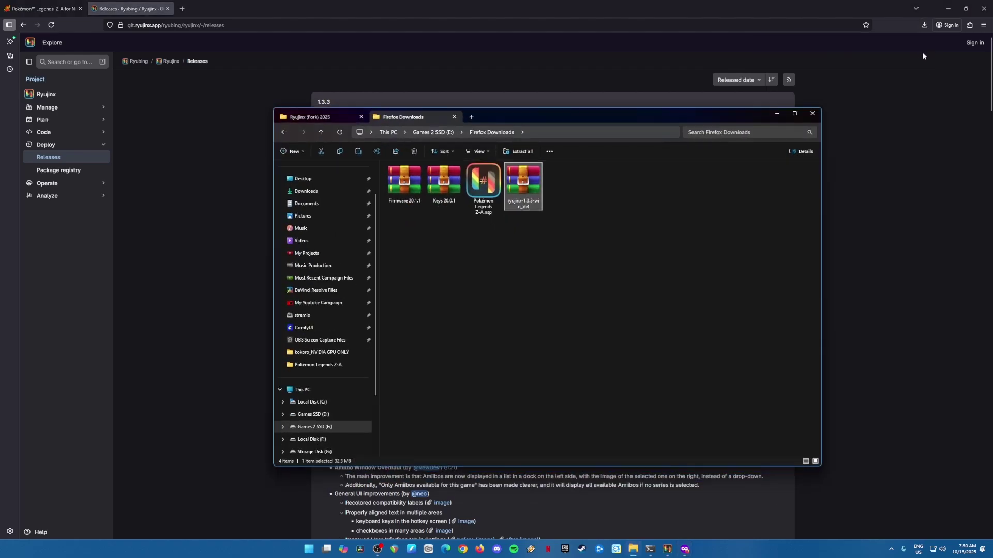
left_click(949, 11)
left_click(948, 12)
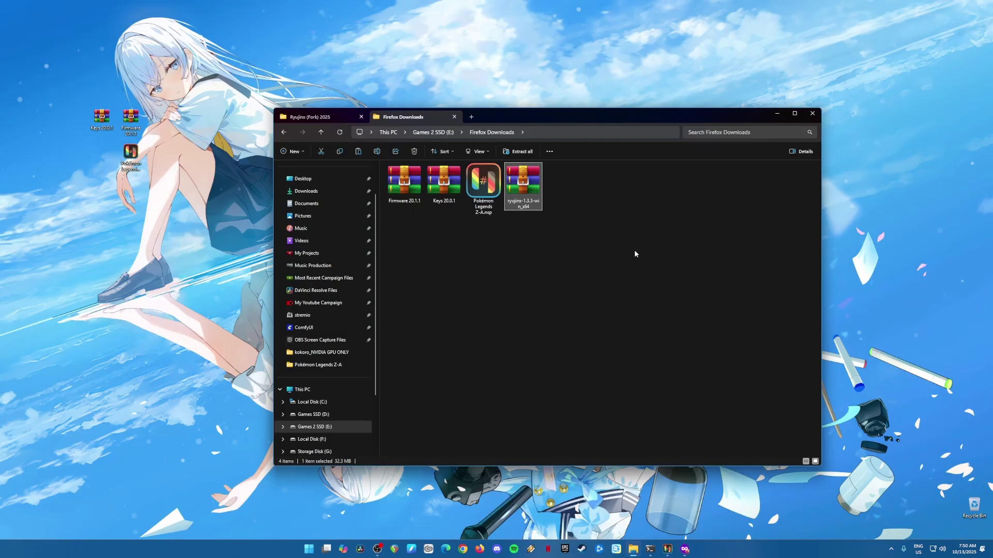
- Open the publish folder inside the ryujinx-1.3.3-win_x64 archive and bring up the Ryujinx (Fork) 2025 folder beside it
double_click(523, 184)
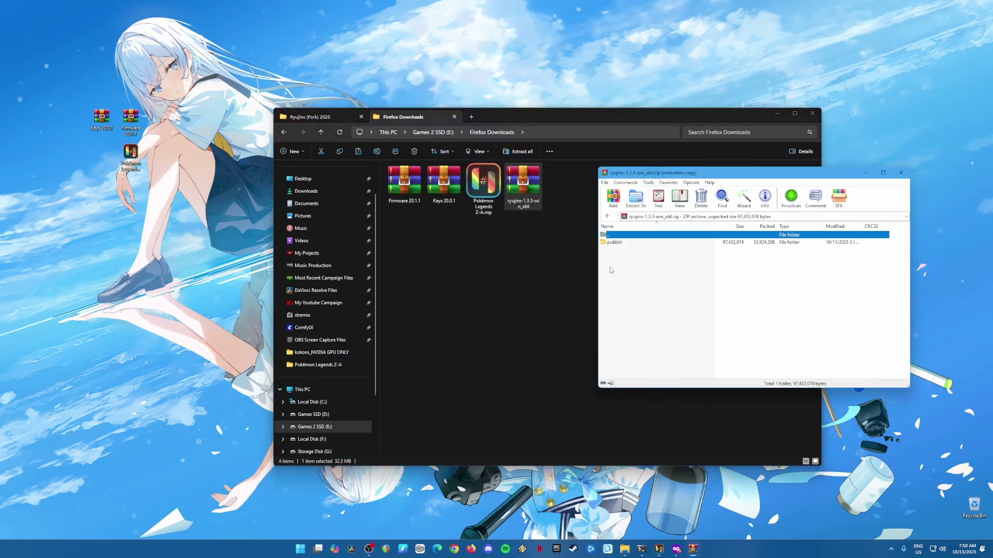
double_click(614, 243)
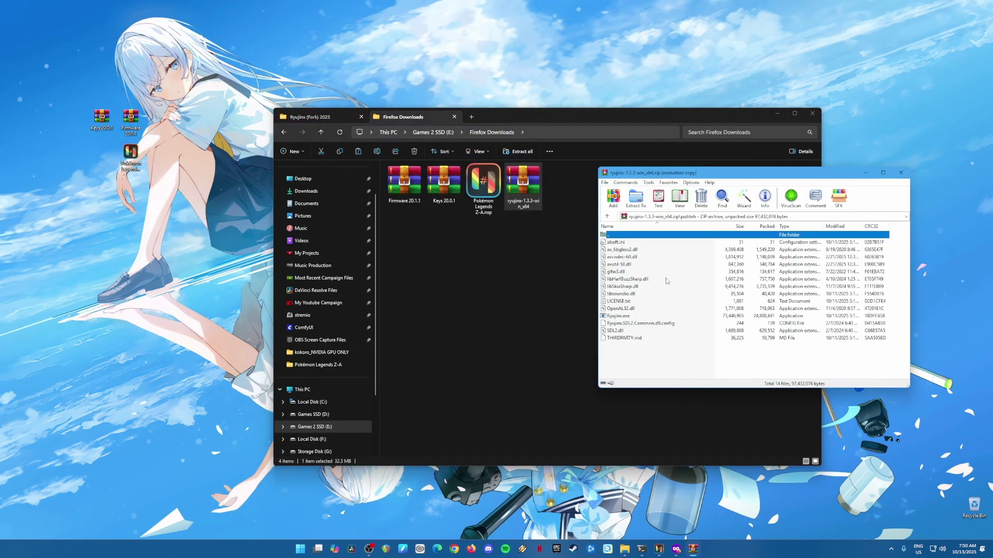
left_click(309, 117)
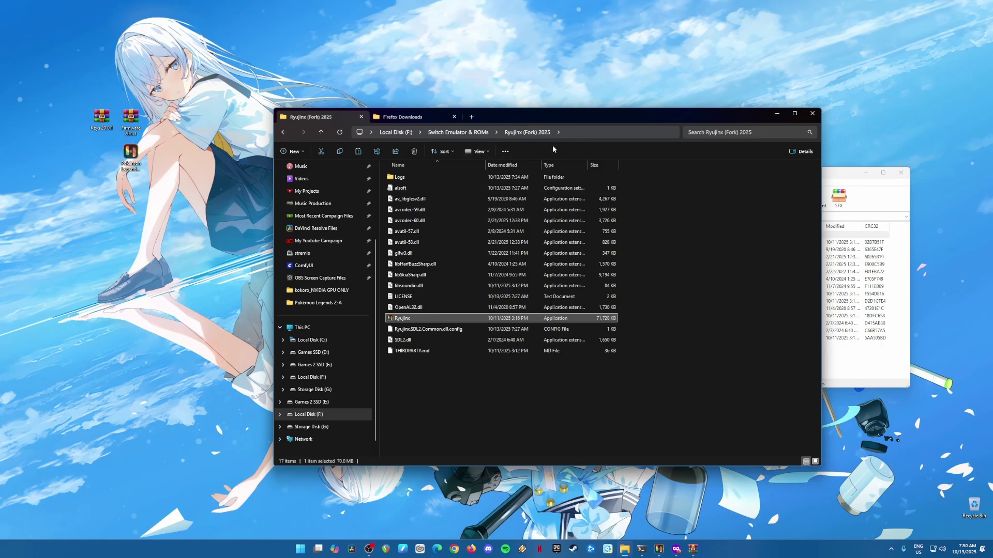
left_click(550, 385)
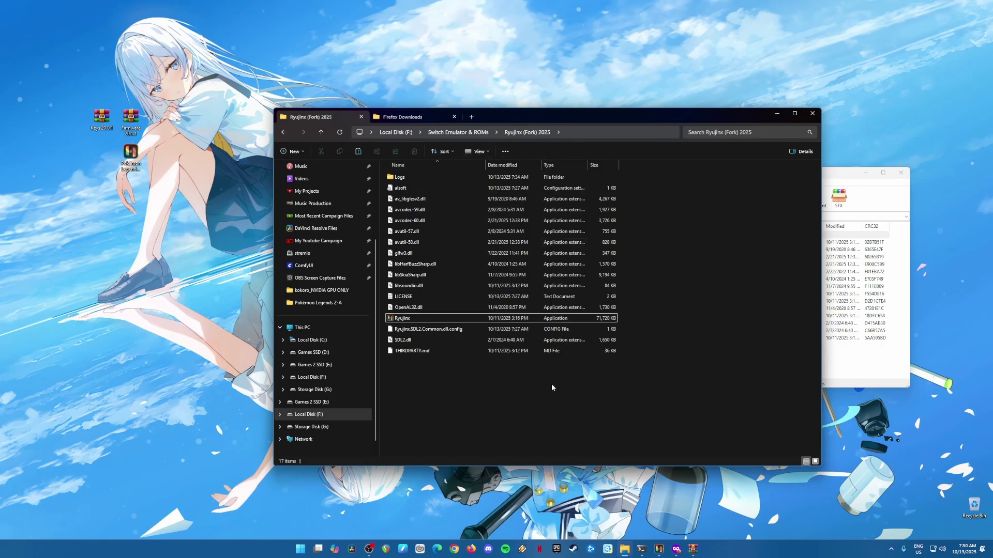
- Select all the emulator files in the archive's publish folder and close the archive
left_click(850, 372)
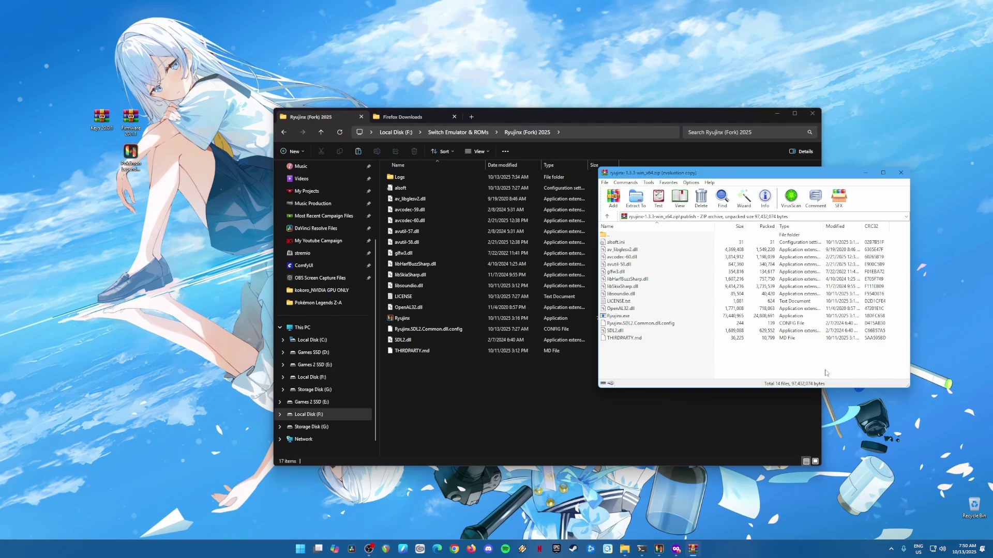
left_click_drag(670, 356, 678, 255)
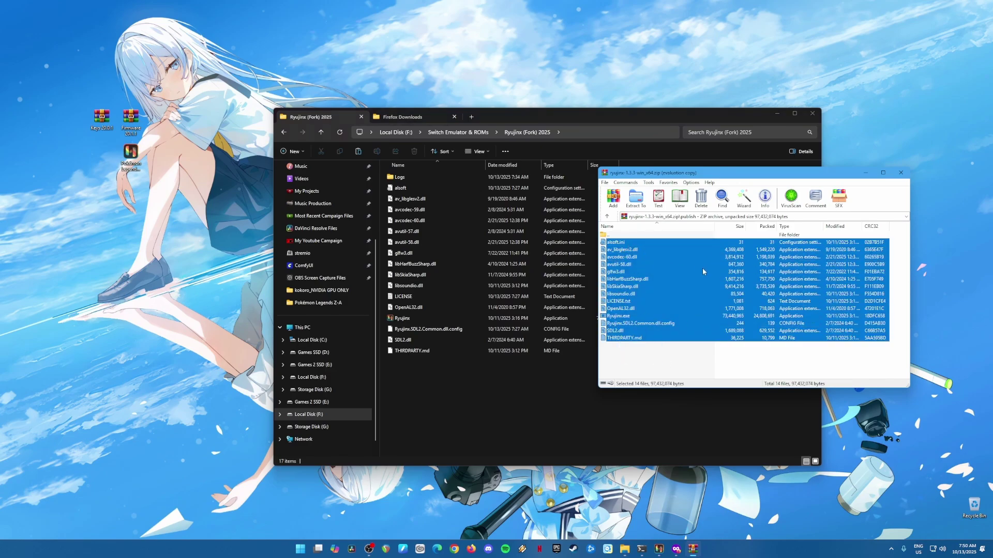
left_click_drag(646, 299, 715, 285)
left_click(908, 177)
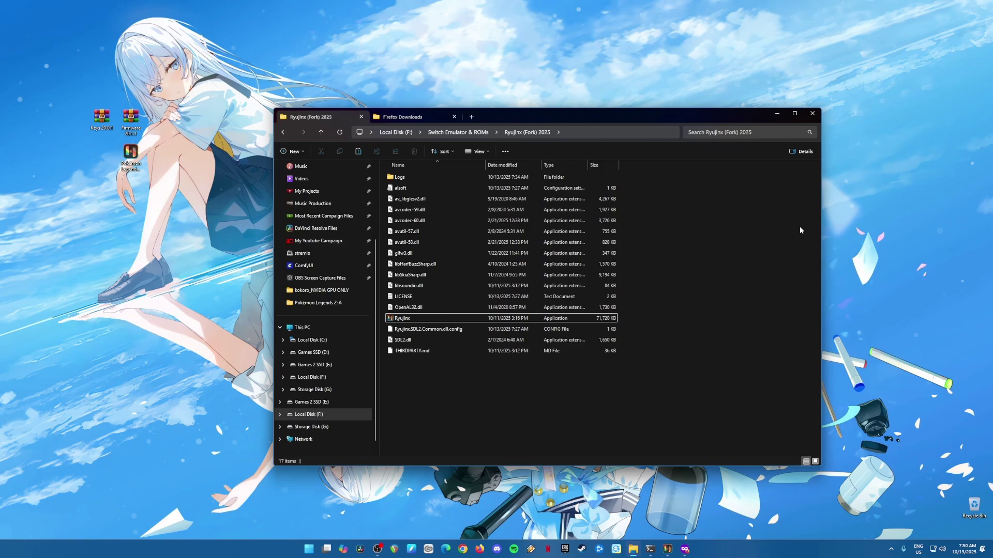
- Minimise the file window, switch to Ryujinx and select Pokémon Legends: Z-A in the game list
left_click(777, 114)
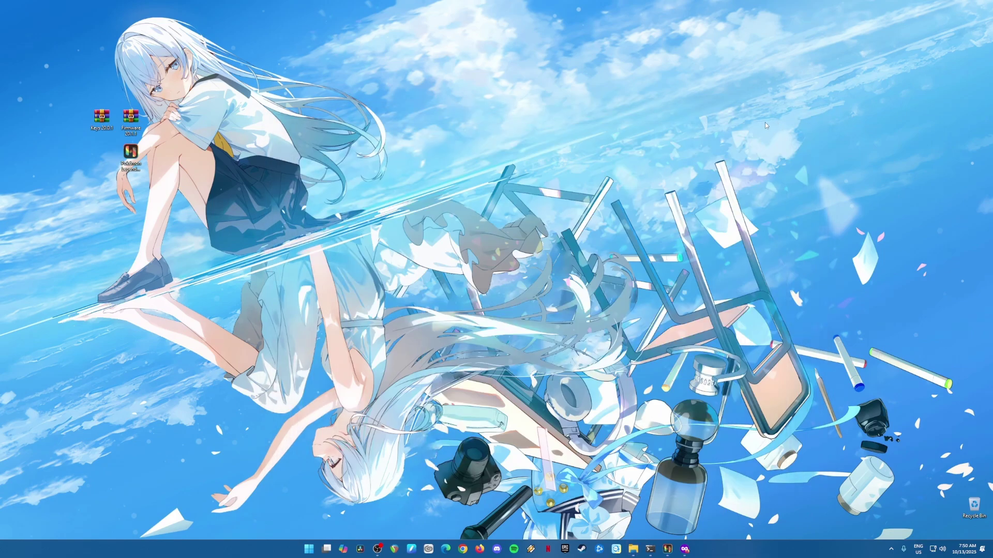
left_click(667, 549)
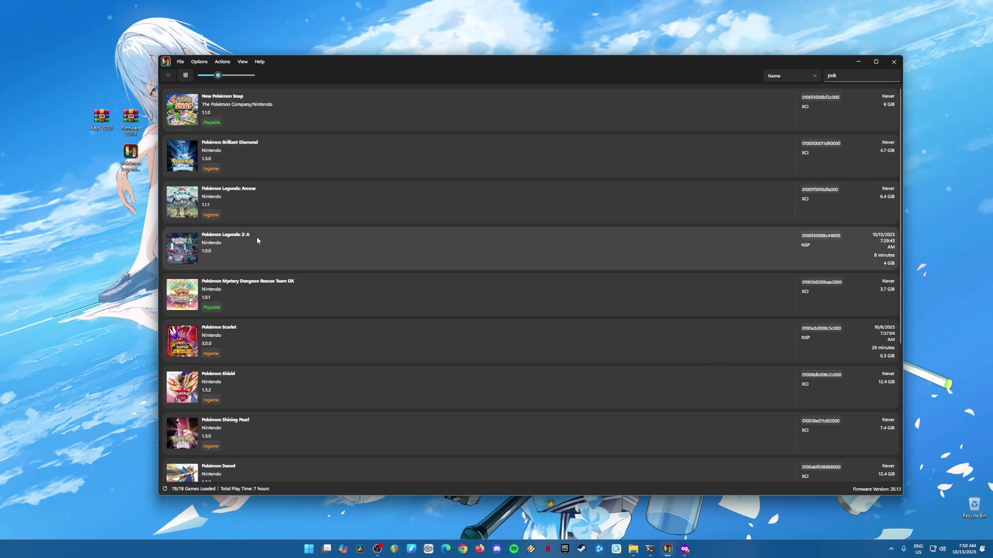
left_click(205, 252)
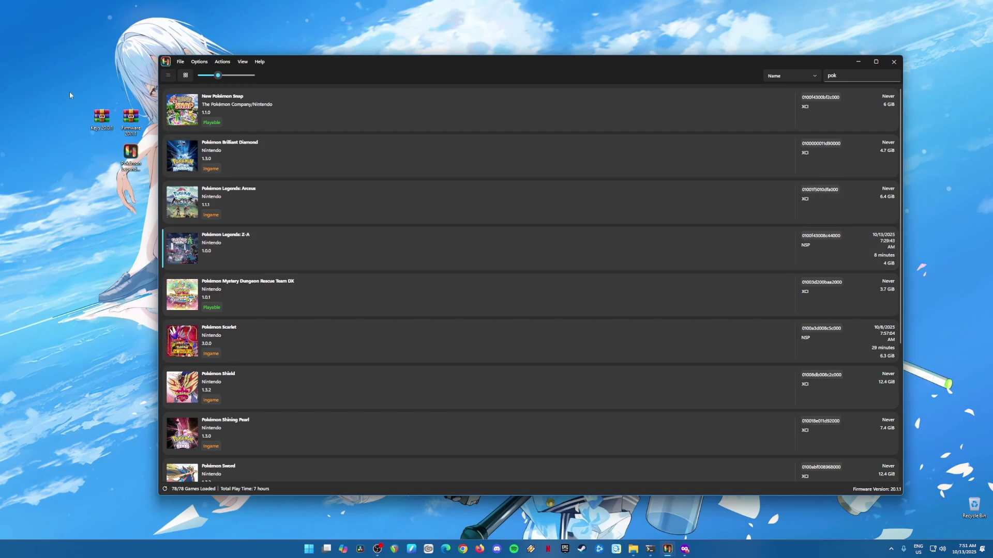
- Point out the keys, firmware and Pokémon Legends Z-A files on the desktop, minimising Ryujinx to uncover them
left_click(70, 98)
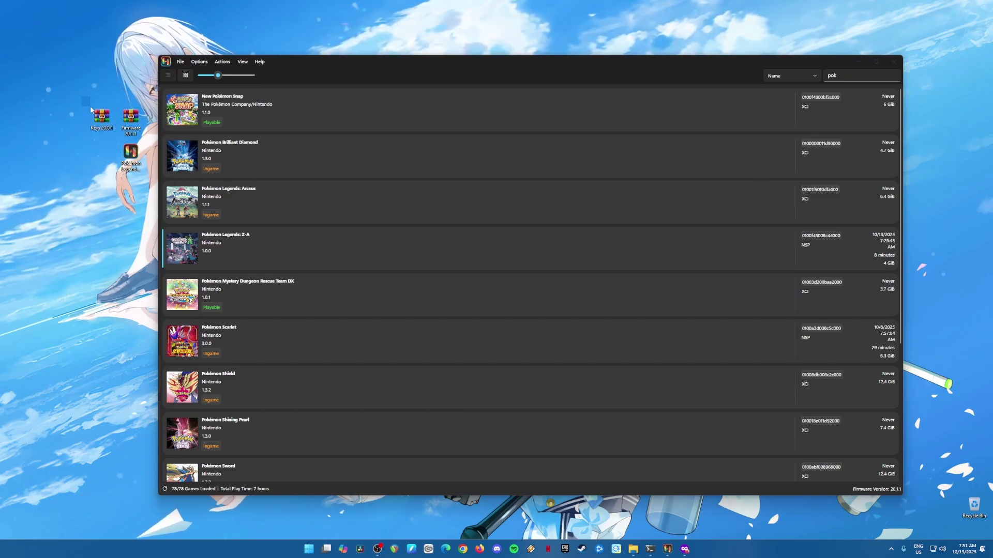
left_click_drag(81, 96, 111, 132)
left_click(126, 134)
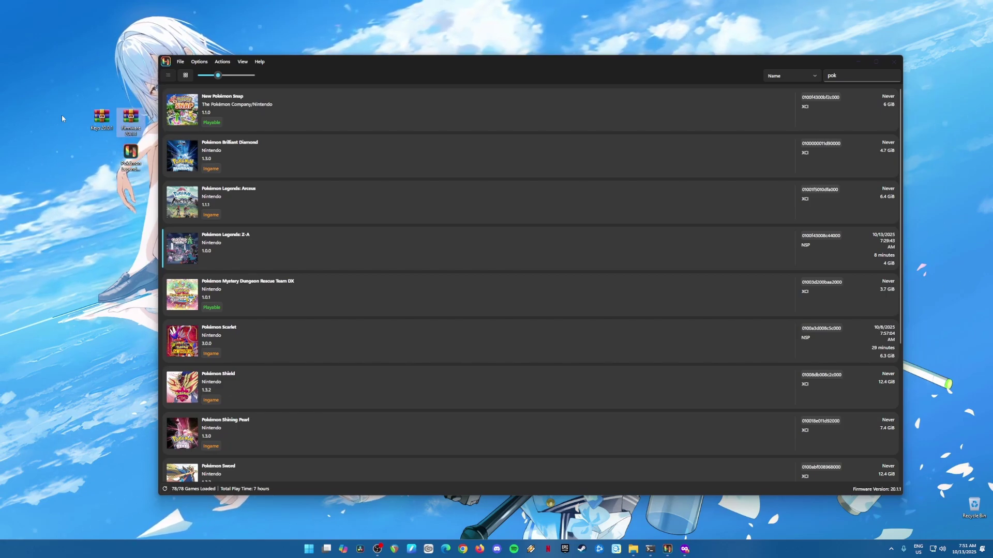
left_click_drag(78, 100, 137, 137)
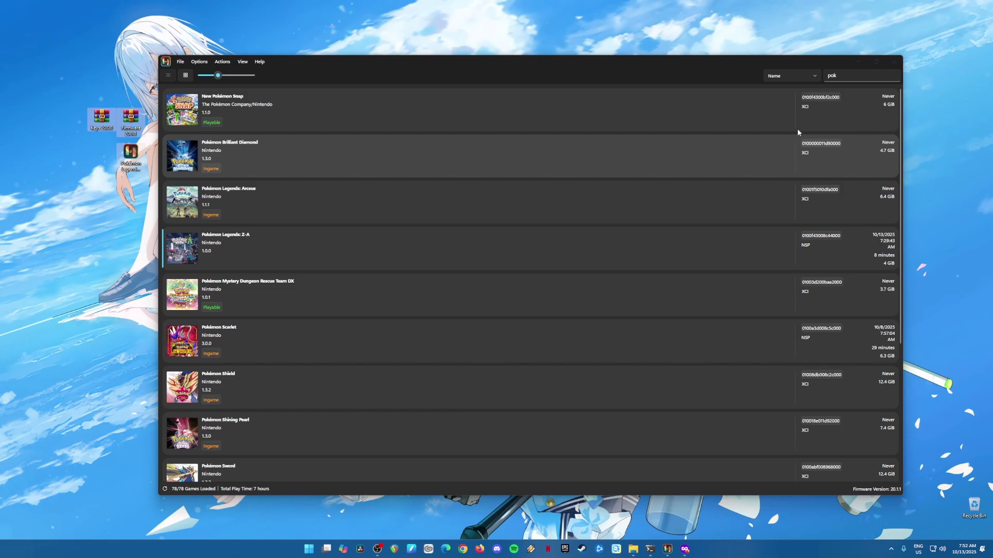
left_click(858, 61)
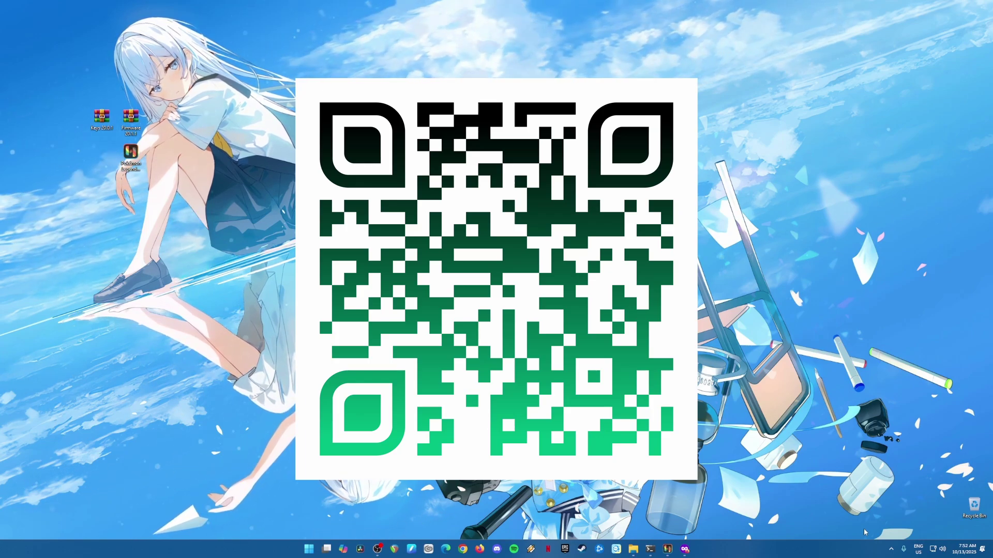
left_click_drag(64, 87, 188, 232)
left_click_drag(204, 73, 73, 227)
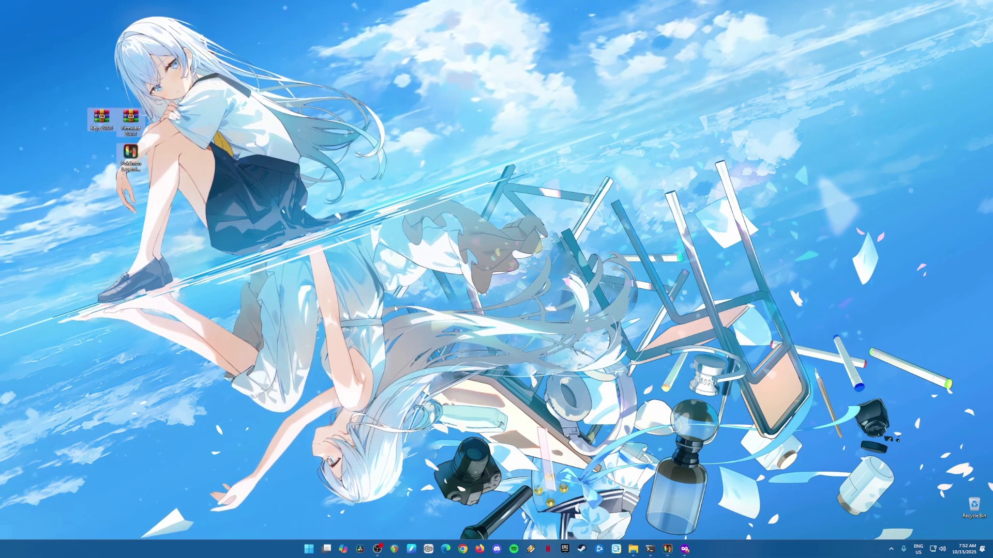
- Switch to Ryujinx and bring up the file chooser for installing keys from a .KEYS file
left_click(667, 547)
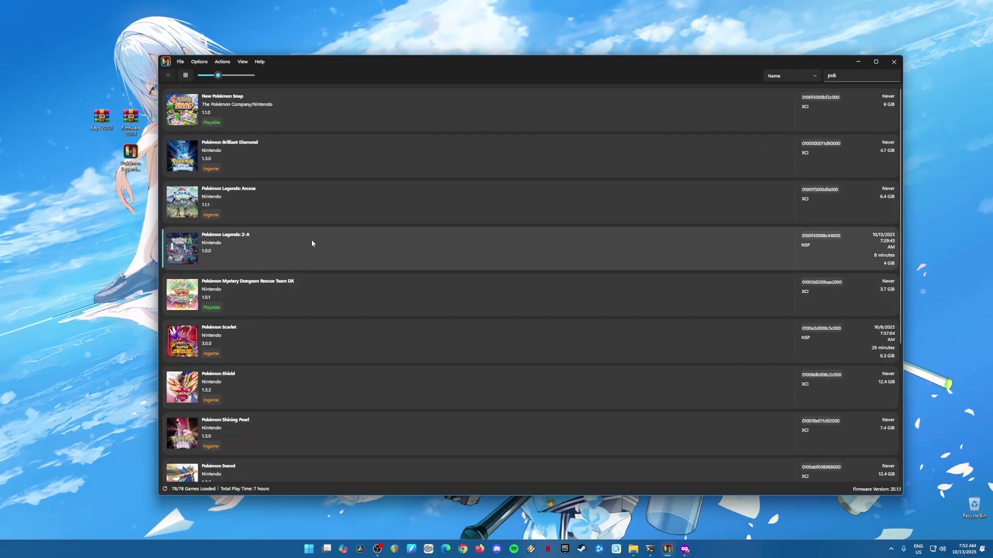
left_click(102, 118)
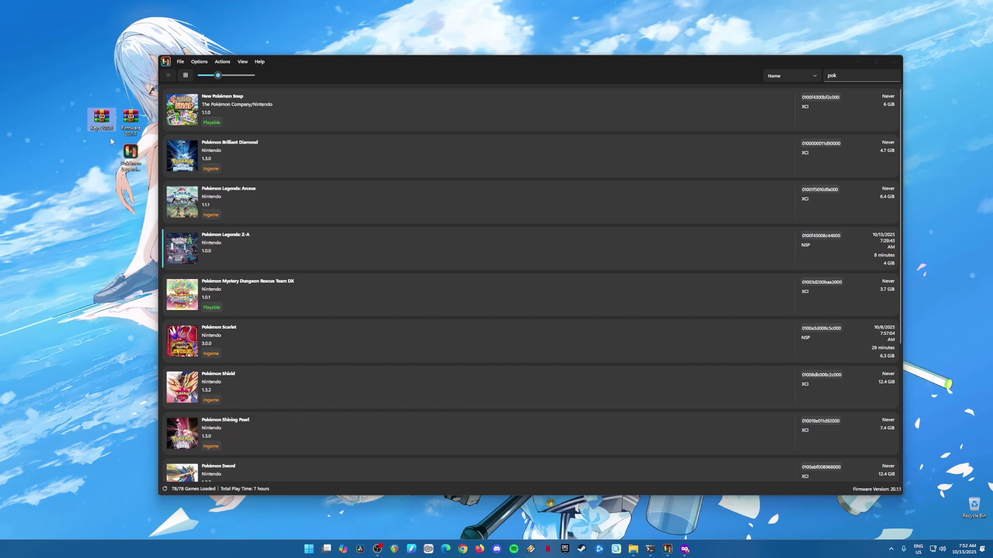
left_click(225, 63)
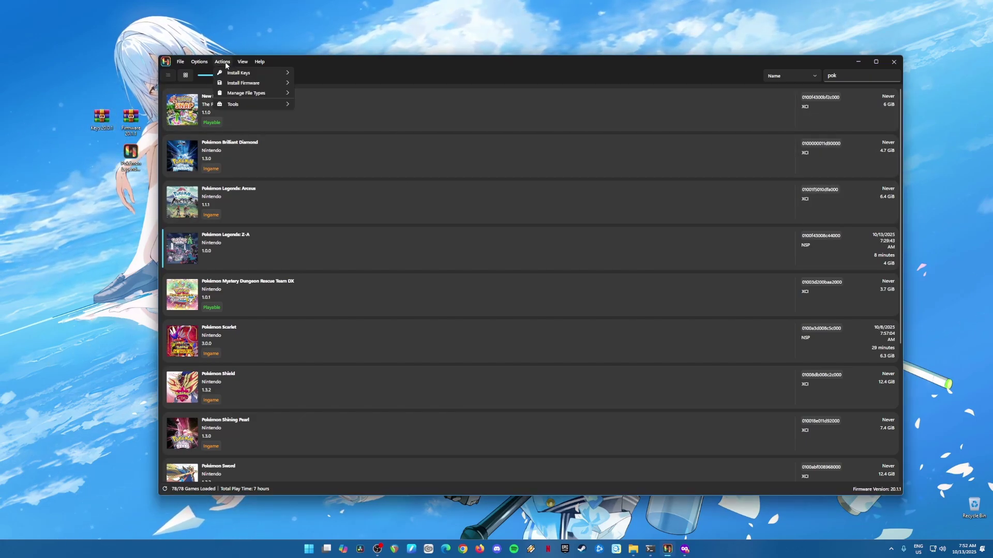
mouse_move(235, 74)
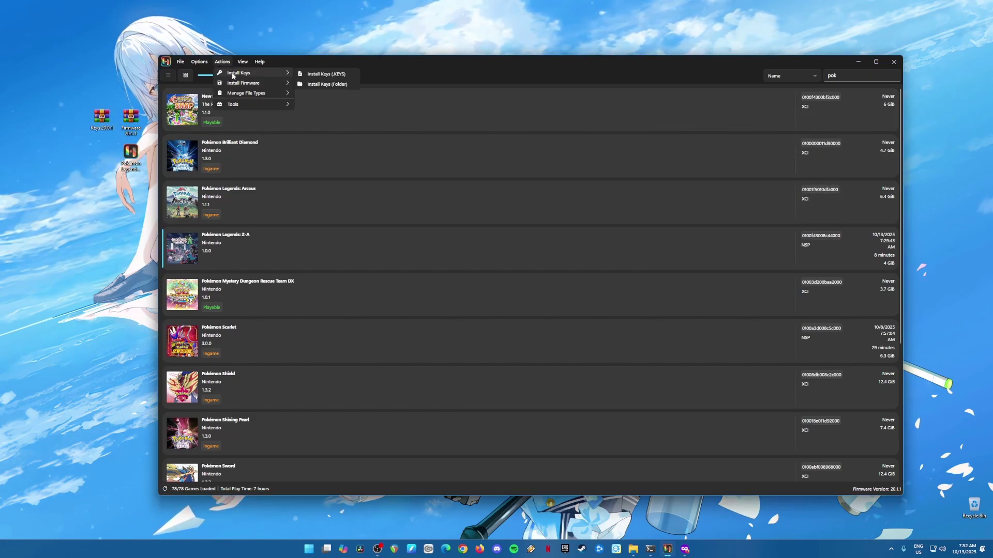
left_click(325, 75)
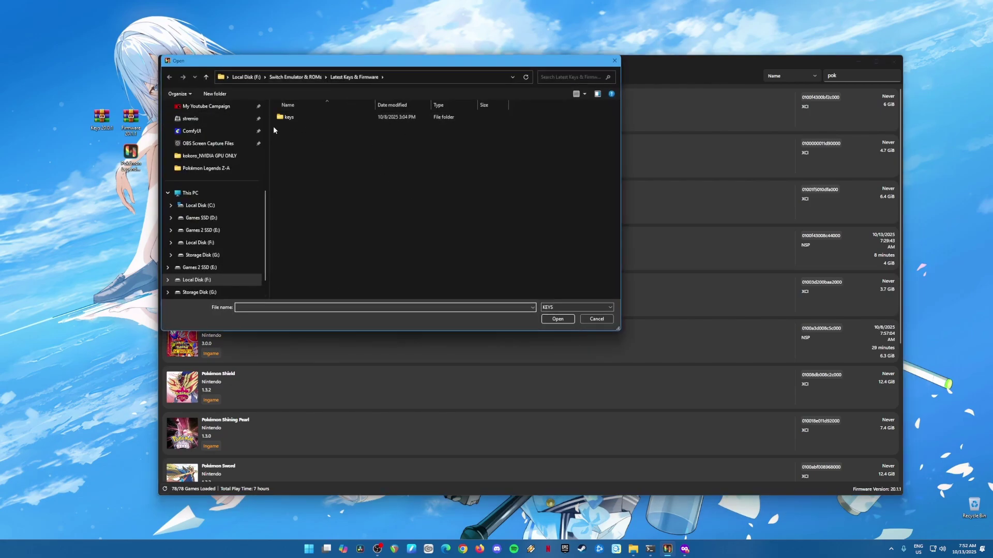
- Extract prod.keys and title.keys from the desktop keys archive into the Latest Keys & Firmware keys folder, replacing the existing files
double_click(101, 117)
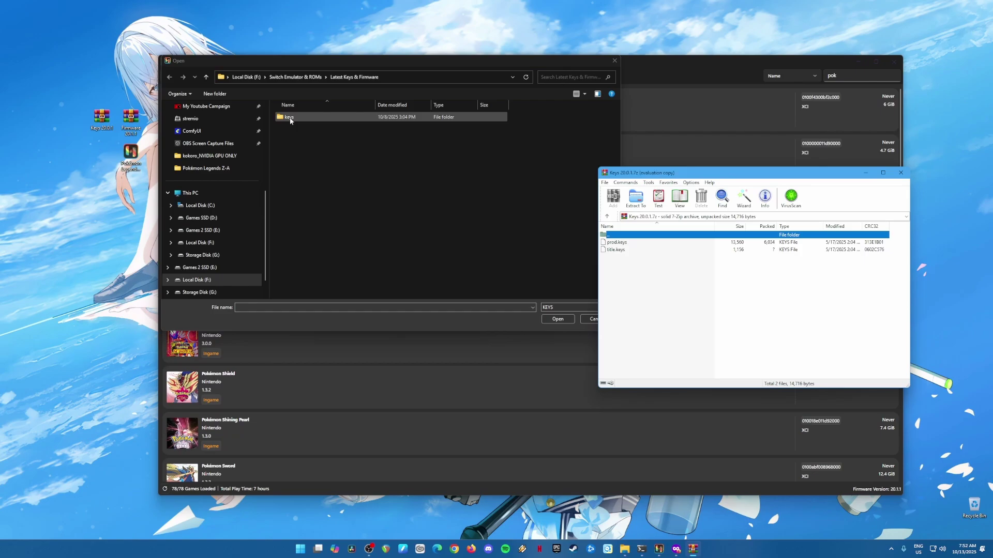
double_click(290, 118)
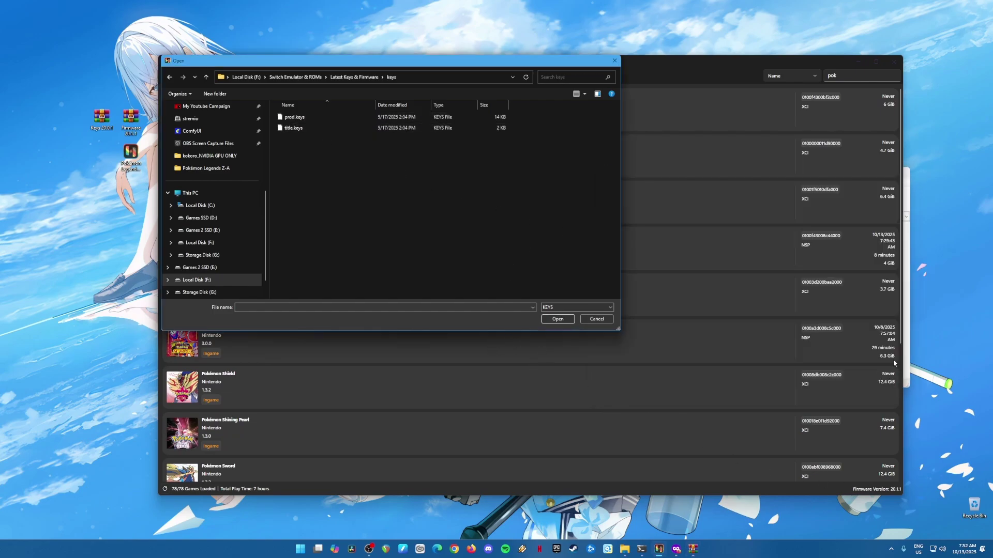
left_click(908, 373)
key("Escape")
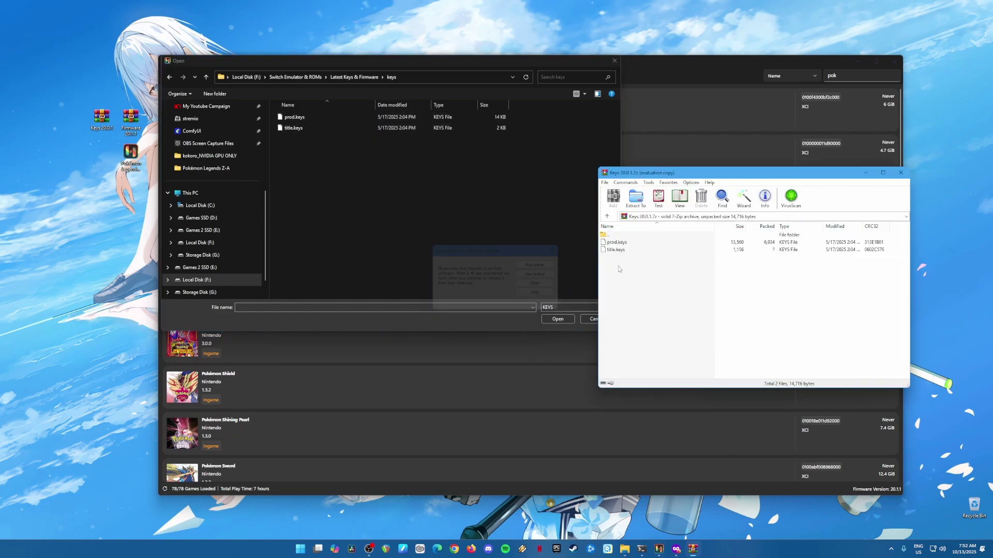
left_click_drag(619, 268, 406, 183)
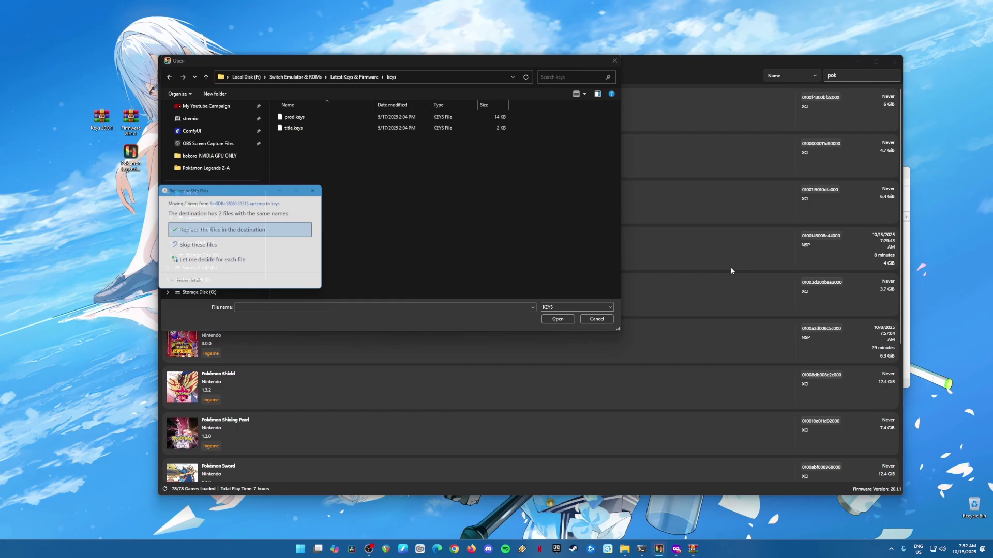
left_click(297, 229)
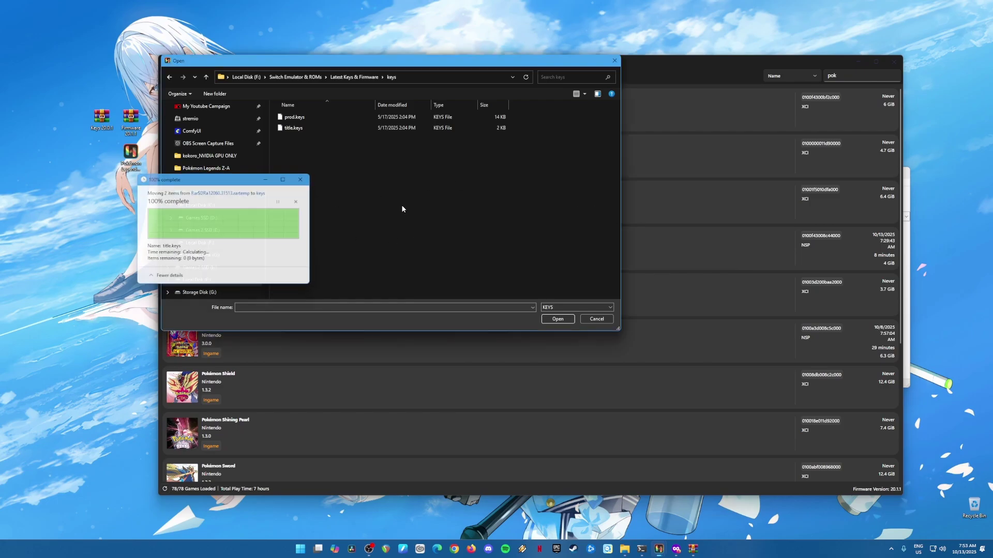
- Install the prod.keys file into Ryujinx and accept replacing the currently installed keys
left_click(288, 118)
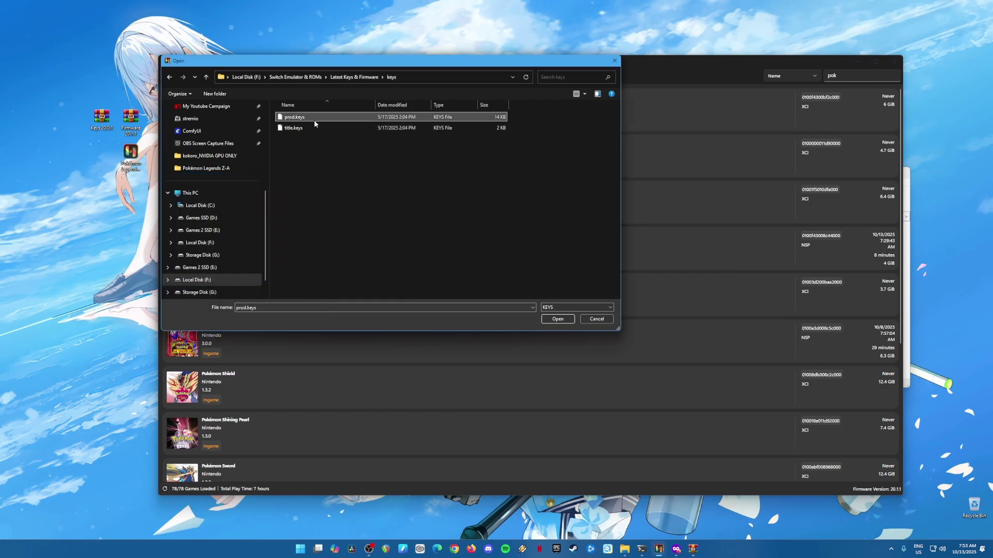
left_click(560, 319)
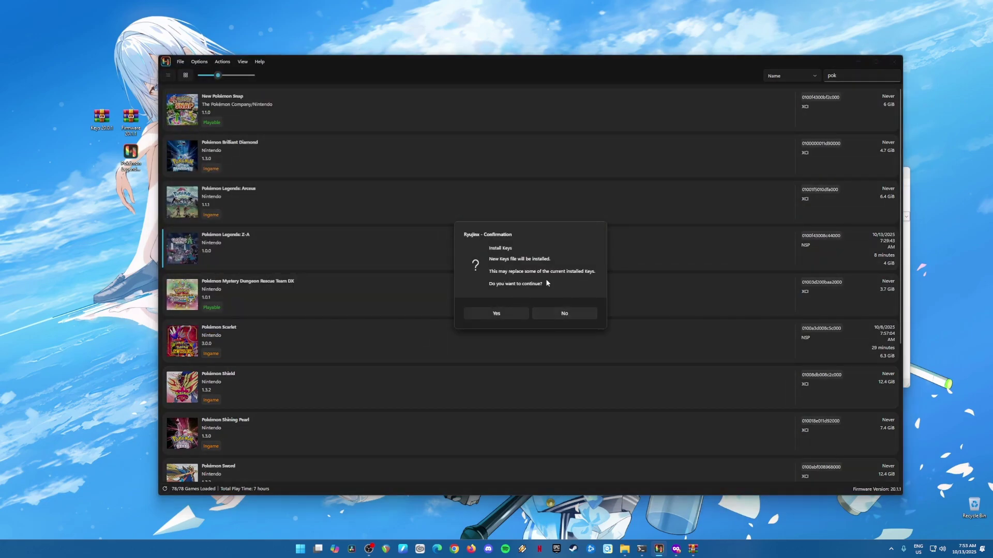
left_click(501, 312)
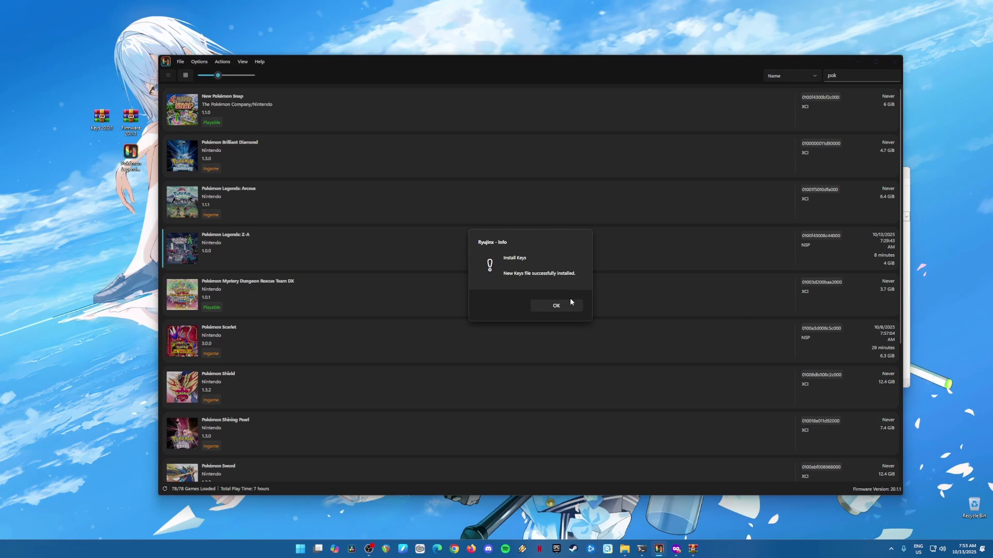
left_click(556, 310)
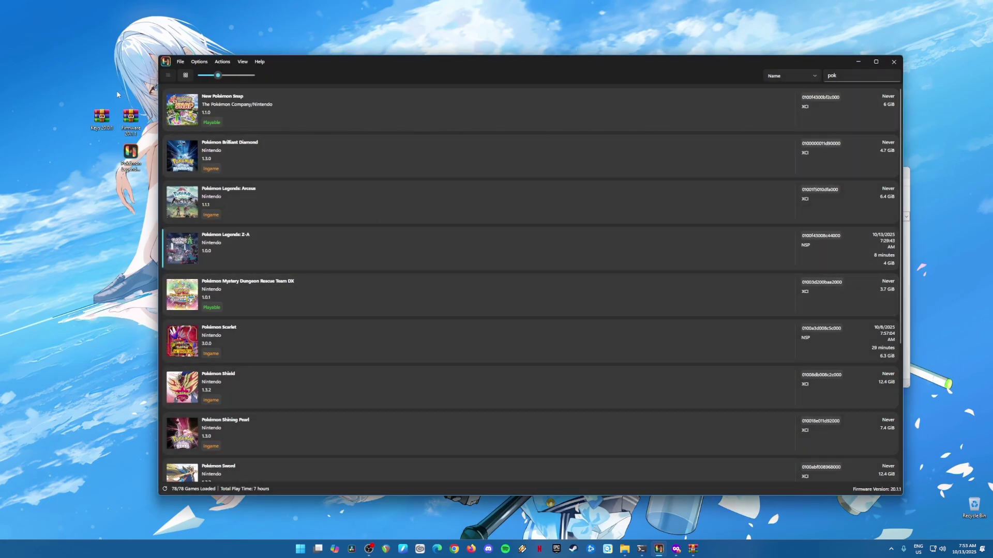
- Install the Firmware 20.1.1 ZIP from the Latest Keys & Firmware folder into Ryujinx, accepting the replacement of the current system version
left_click(131, 120)
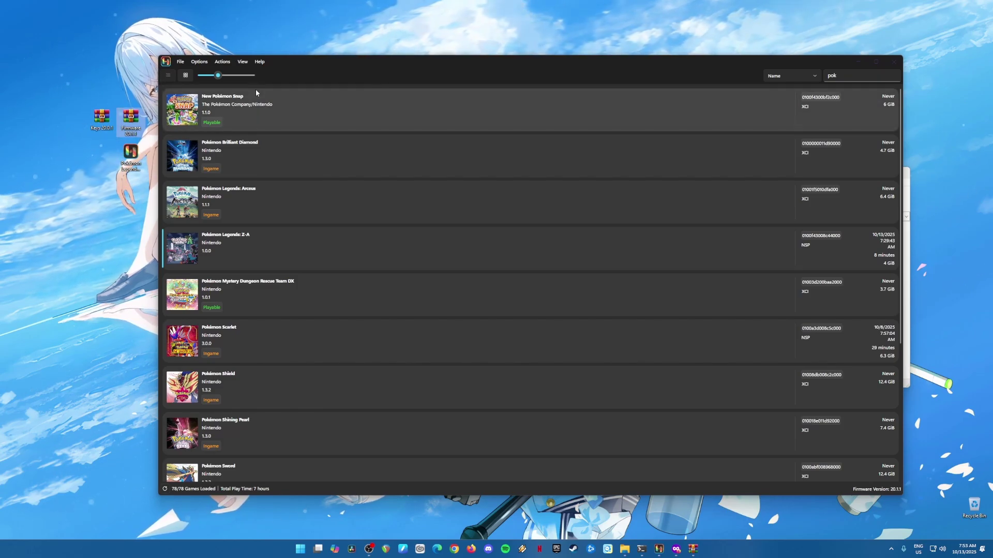
left_click(222, 62)
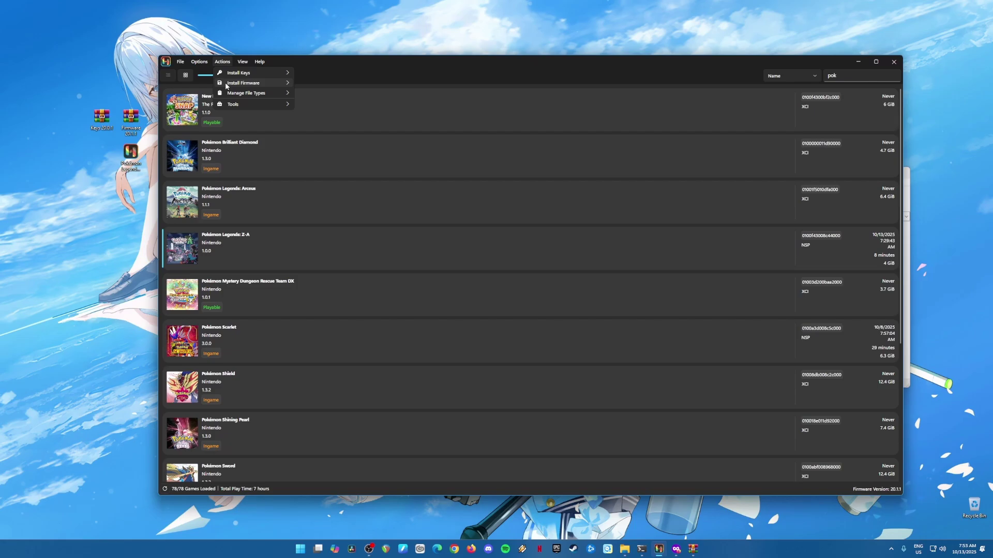
mouse_move(226, 84)
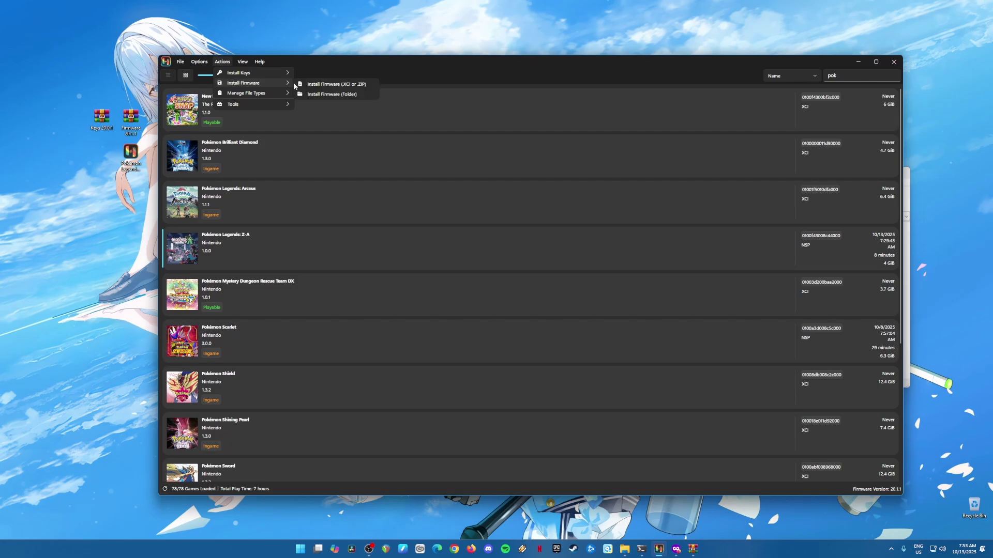
left_click(340, 85)
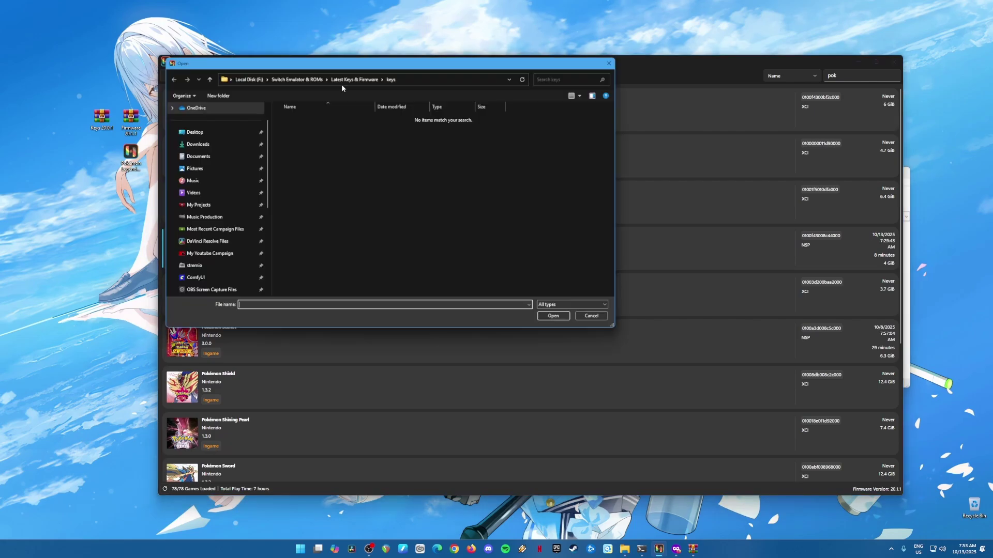
left_click(357, 77)
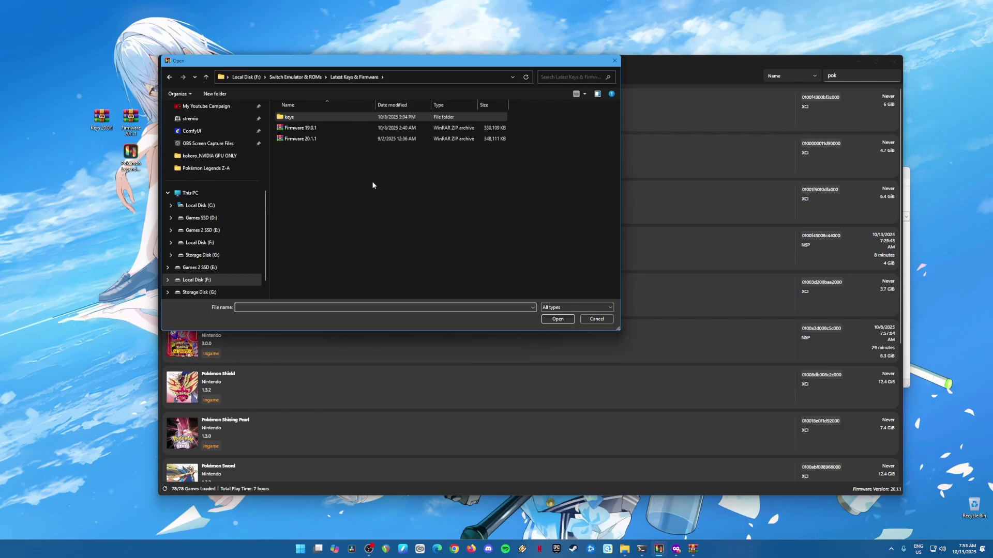
left_click(370, 138)
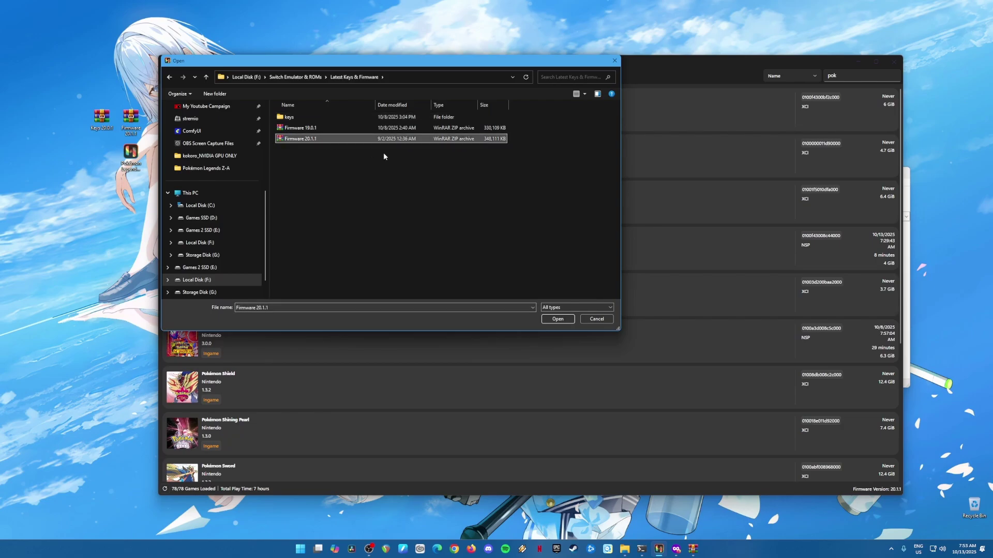
left_click(557, 319)
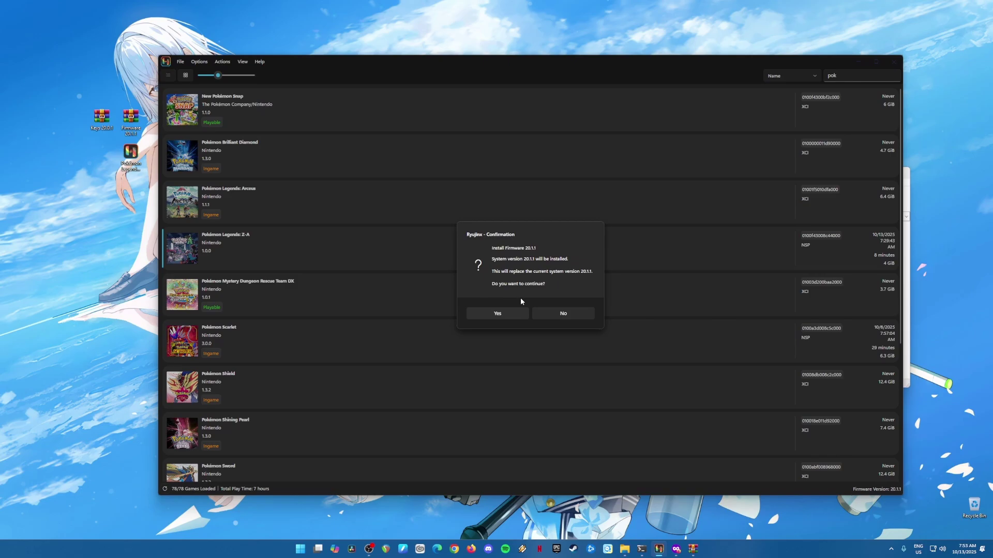
left_click(502, 314)
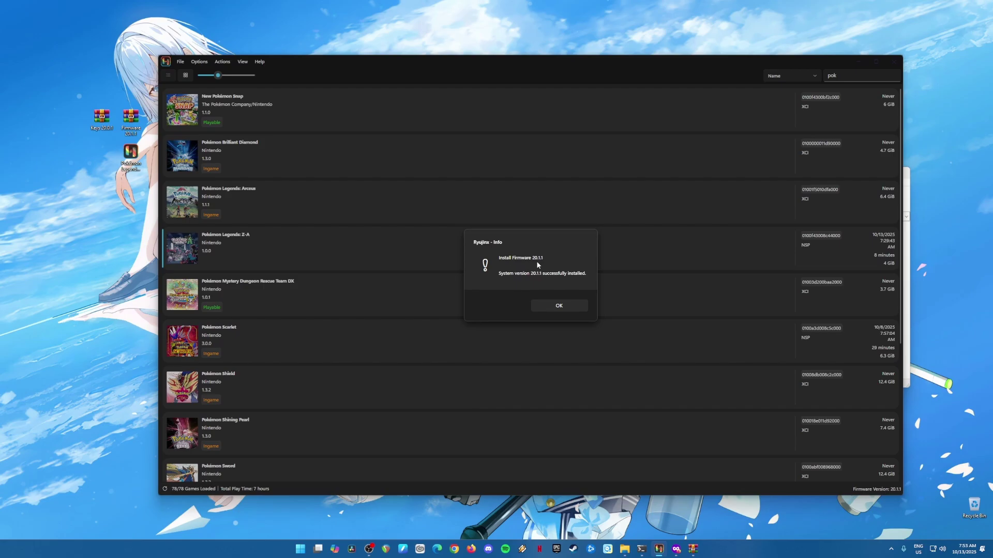
left_click(557, 307)
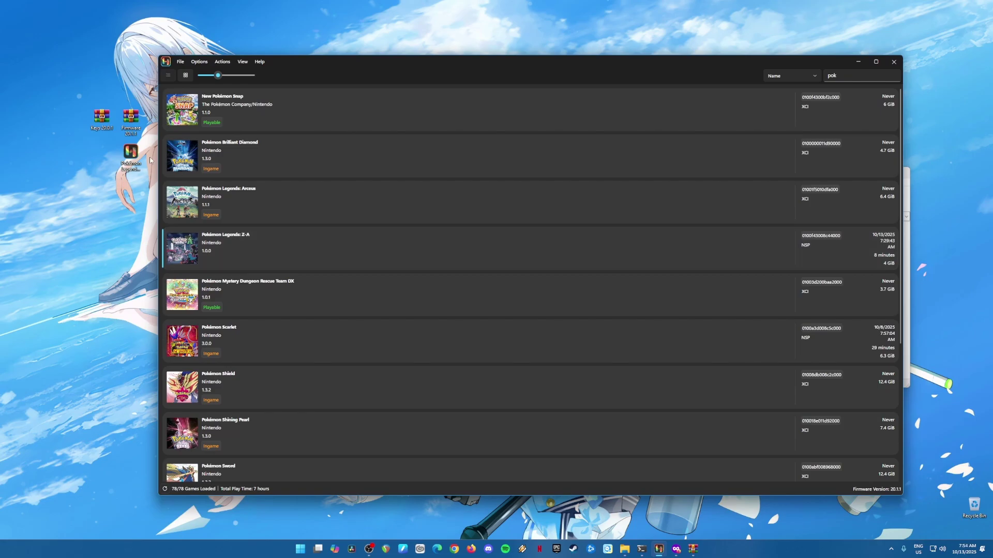
- Open the Ryujinx settings and review the Interface, Input, System and CPU options
left_click(198, 63)
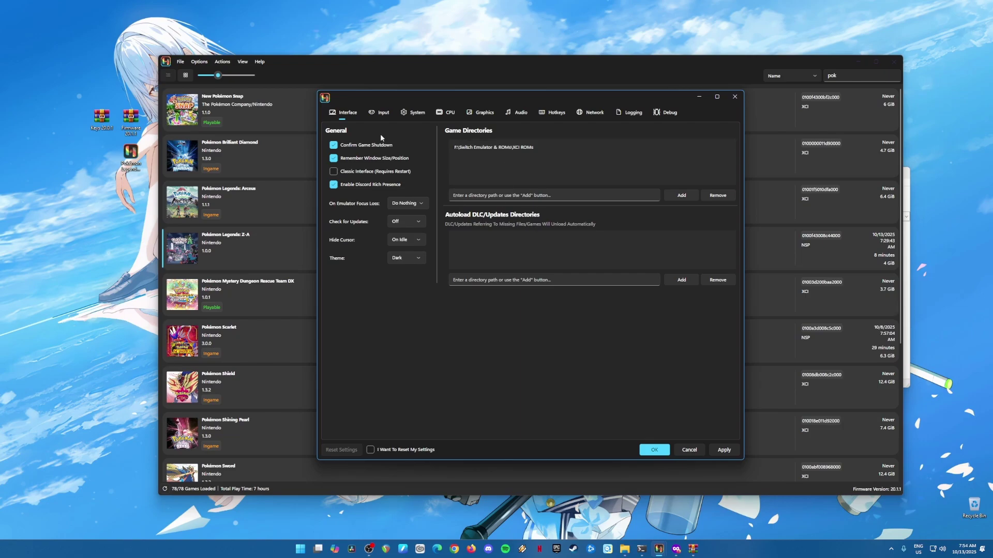
left_click(383, 114)
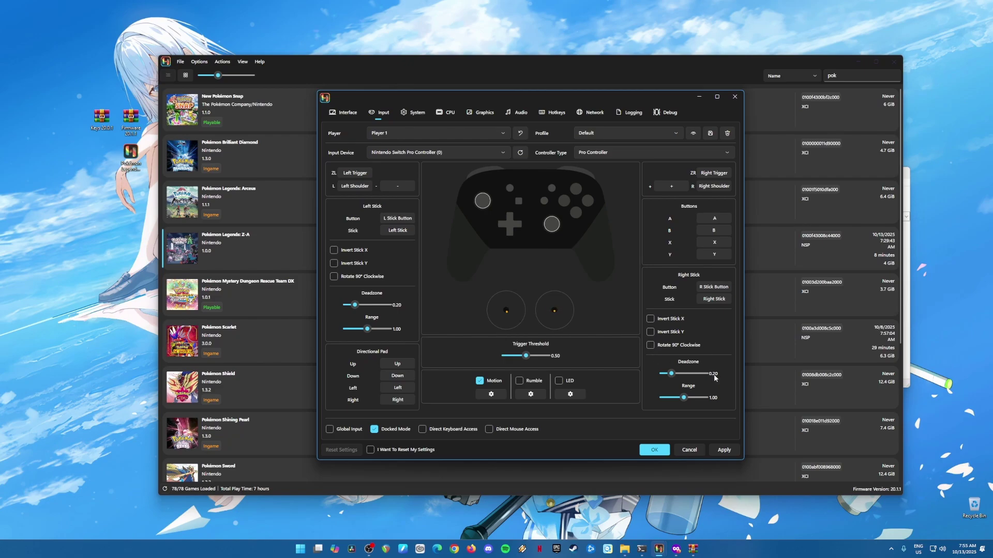
left_click(415, 114)
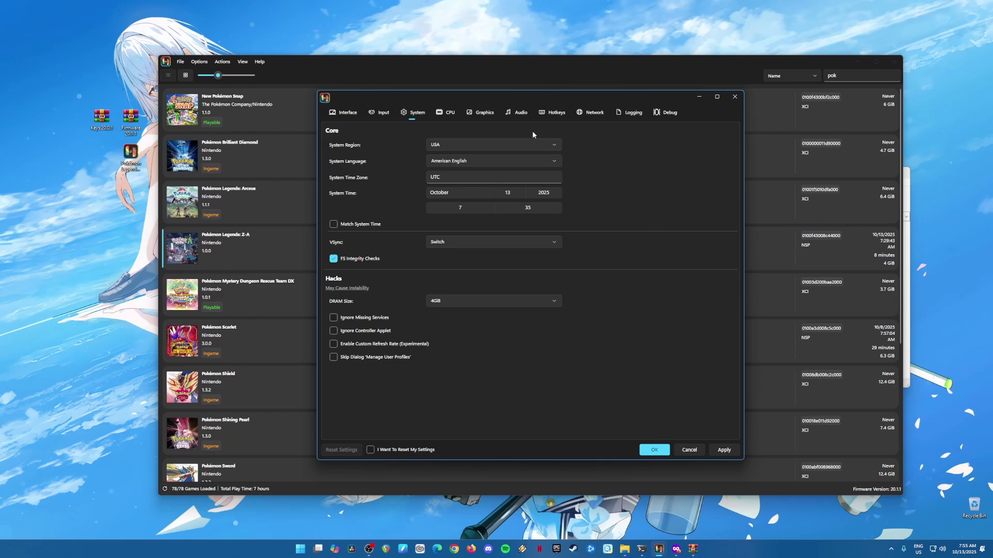
left_click(445, 114)
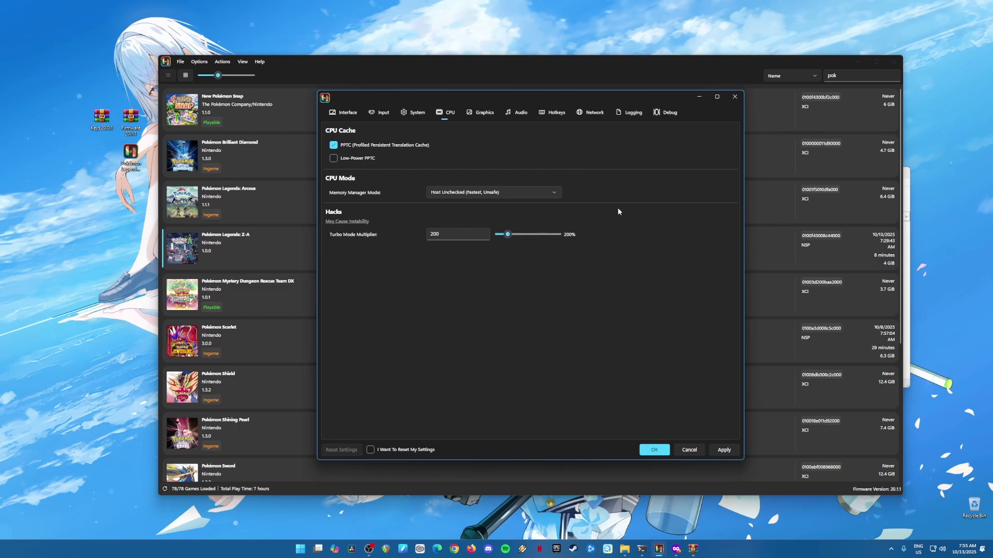
- Choose Vulkan as the graphics backend and look over the available resolution scales, keeping 2x (1440p/2160p)
left_click(483, 115)
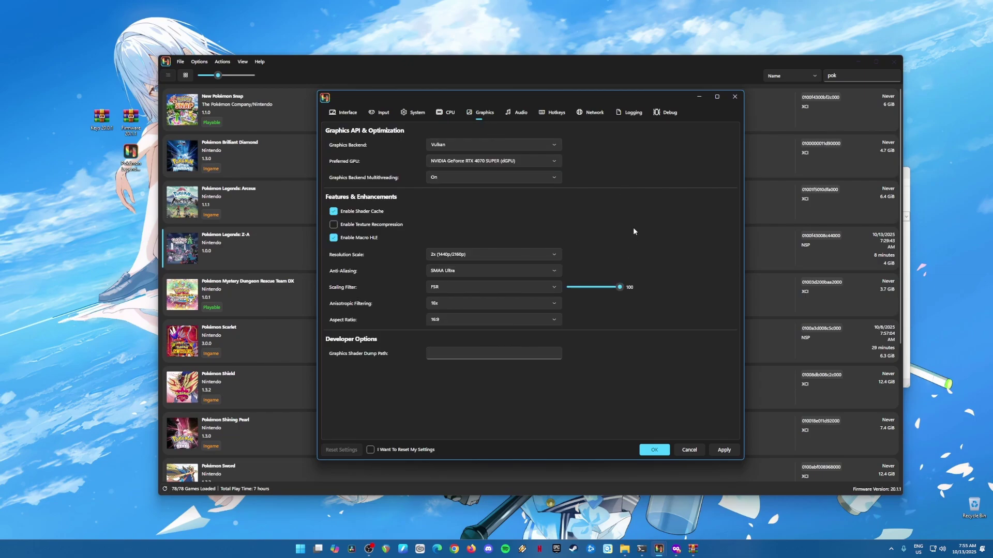
left_click(549, 146)
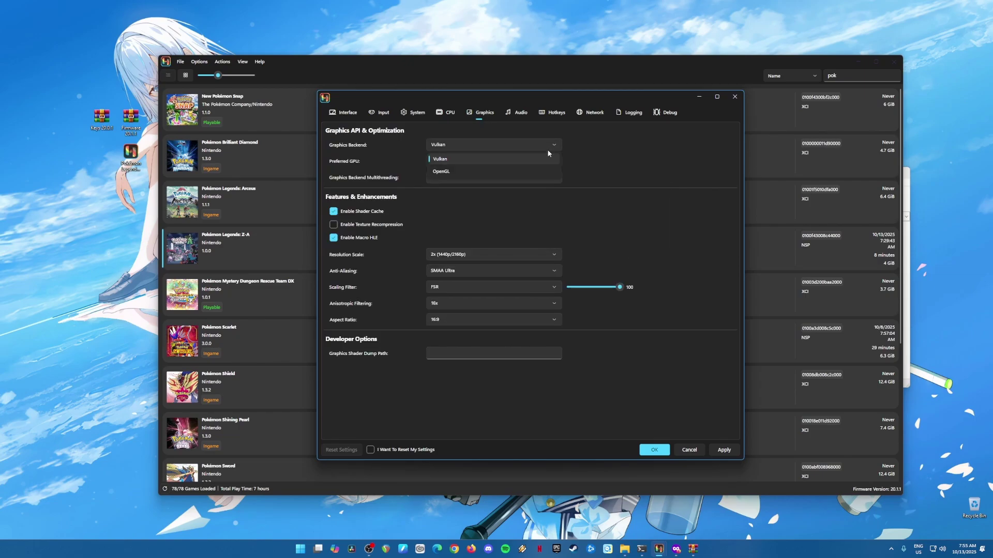
left_click(543, 161)
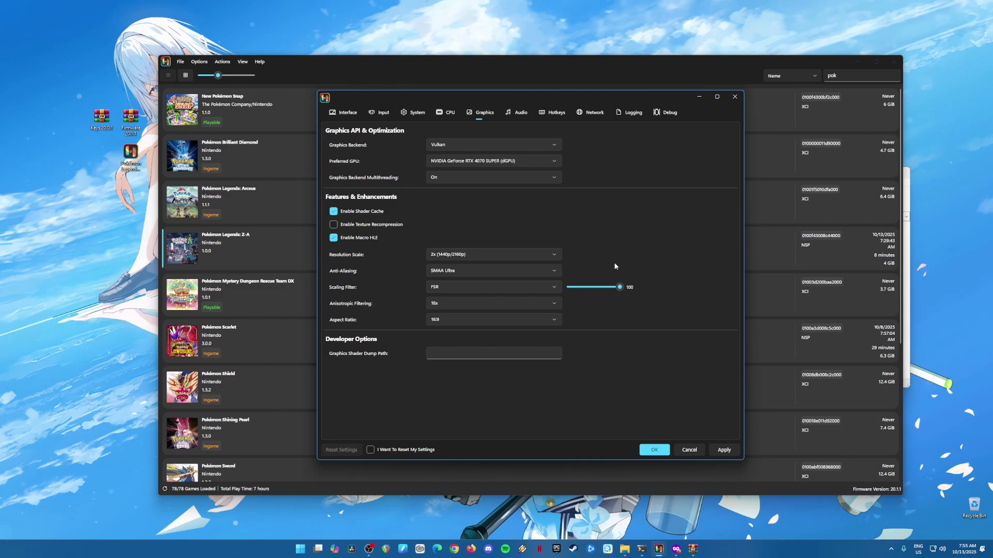
left_click(554, 256)
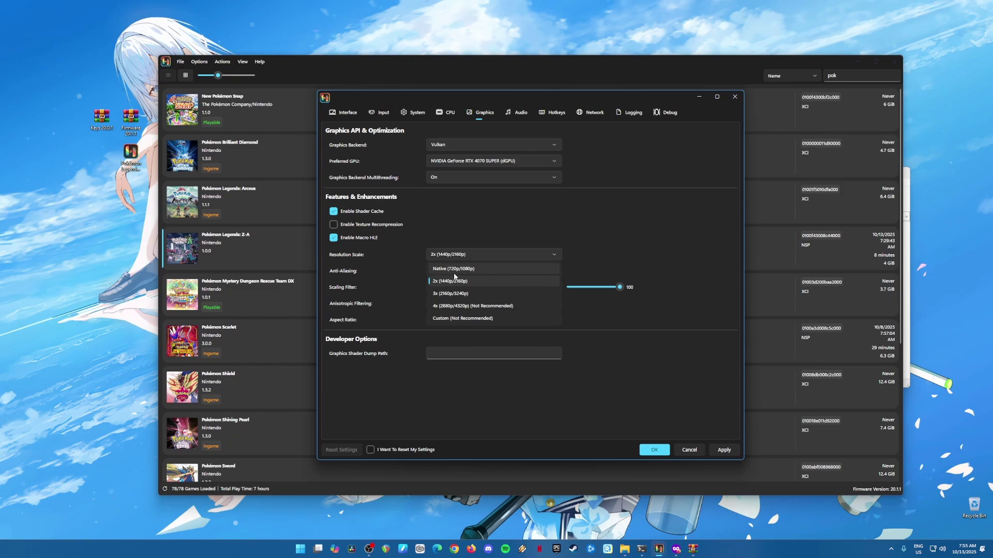
left_click(627, 247)
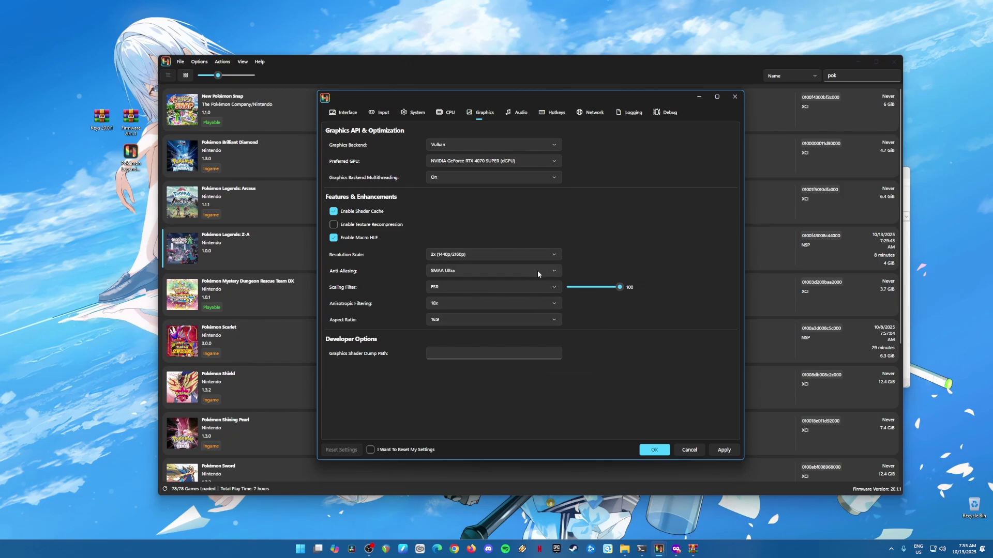
- Check the audio backend and volume, and save the Ryujinx settings
mouse_move(495, 296)
left_click(519, 114)
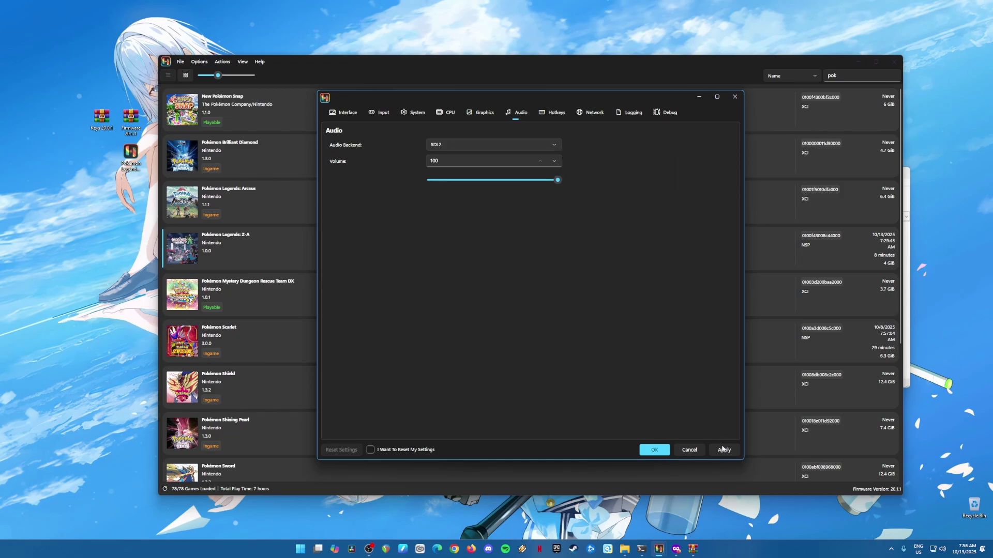
left_click(654, 450)
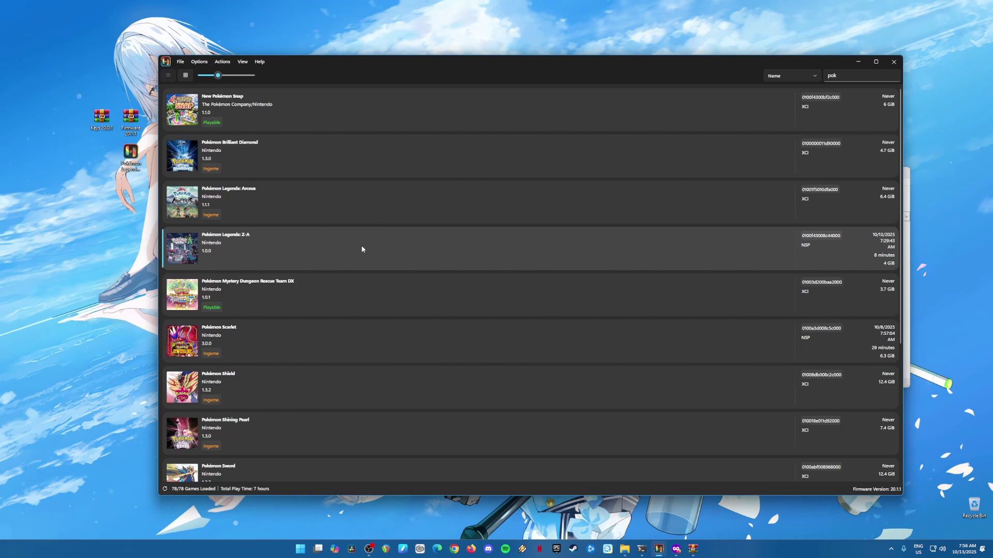
- Launch Pokémon Legends: Z-A from the game list and stop its emulation once the title screen has been shown
double_click(418, 258)
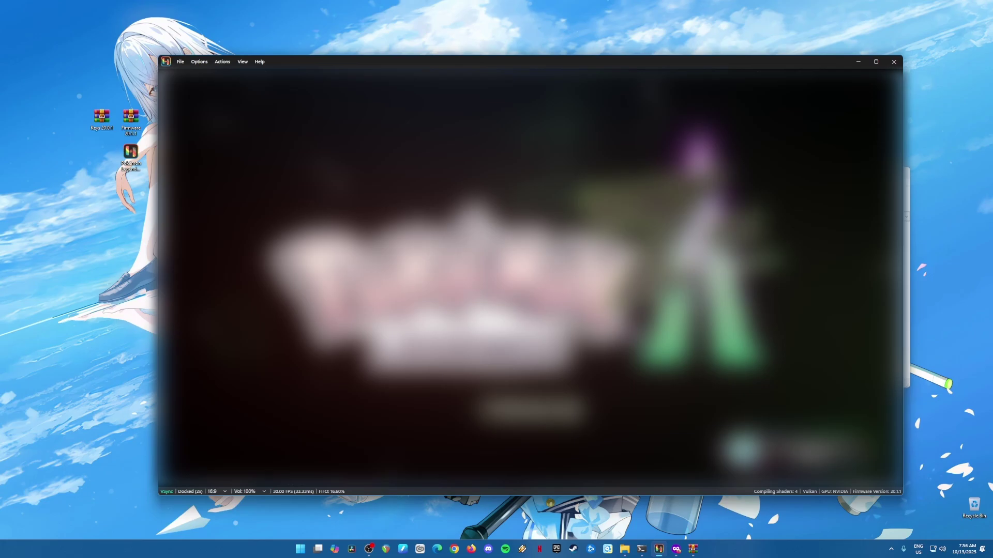
left_click(199, 61)
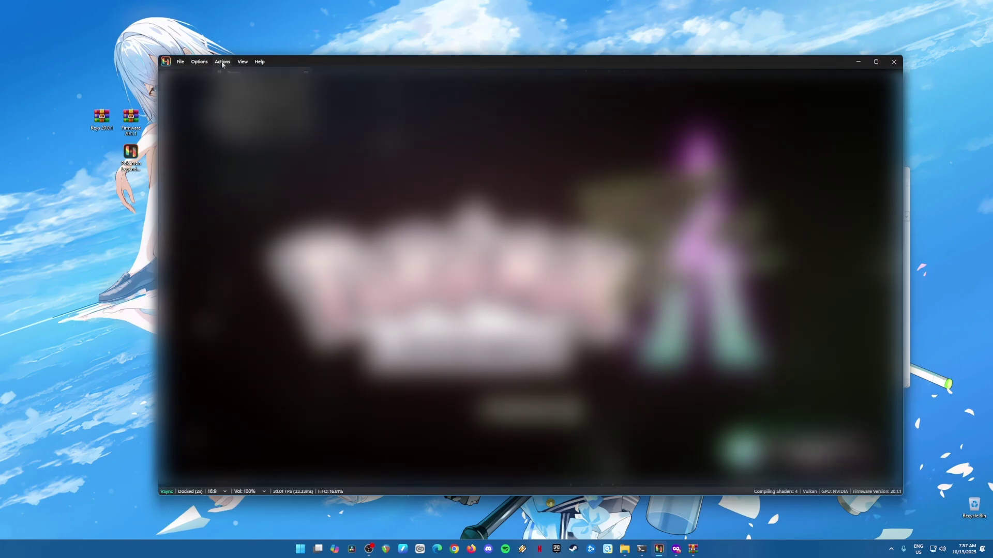
left_click(223, 63)
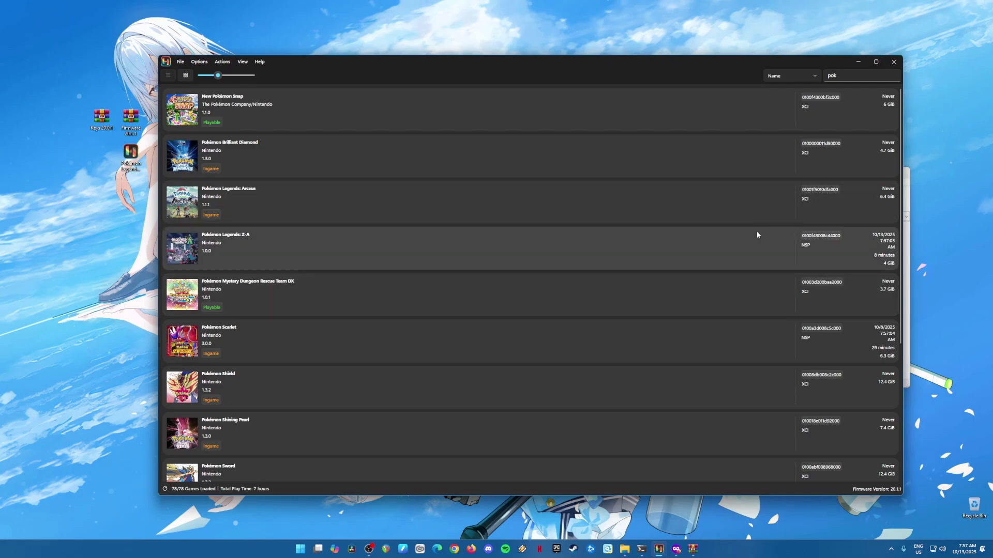
- Close Ryujinx and the keys archive window
left_click(894, 62)
left_click(901, 173)
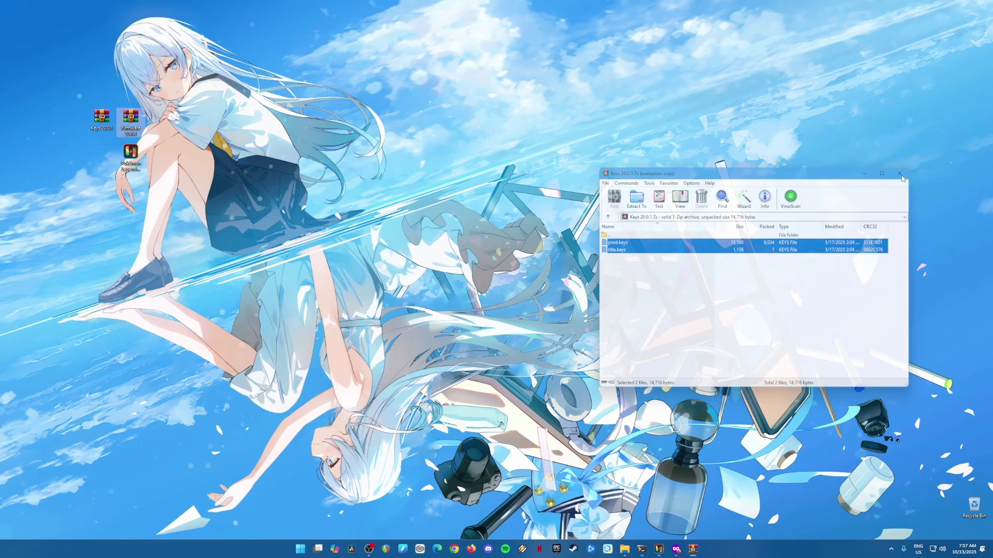